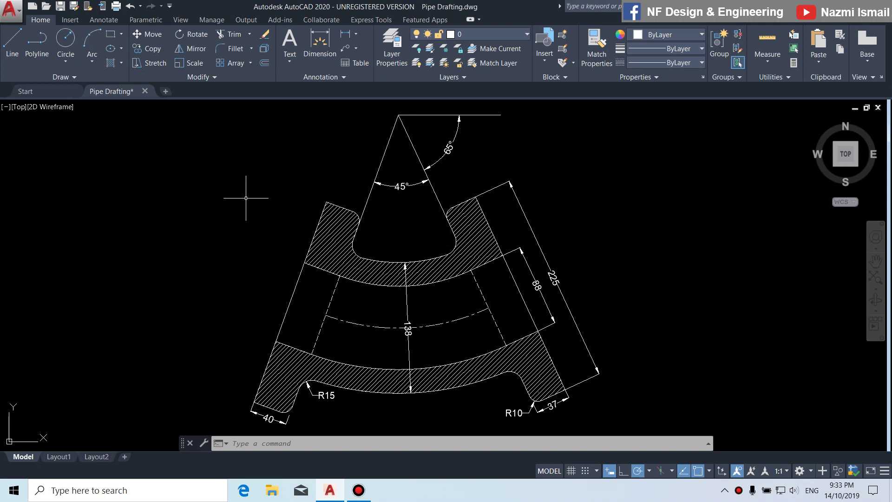
# Create a new blank drawing, Drawing2, beside the Pipe Drafting drawing.
pyautogui.click(167, 91)
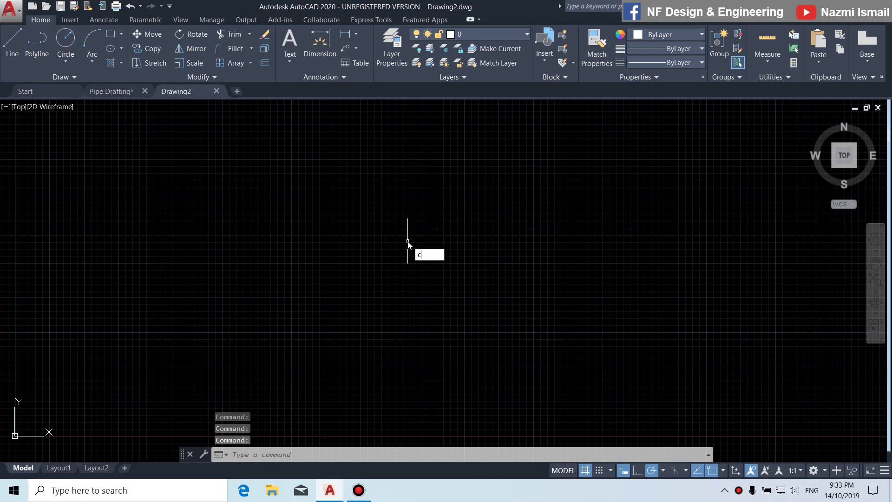
# Draw a circle of radius 225 and zoom to extents so it fills the view.
pyautogui.press('Return')
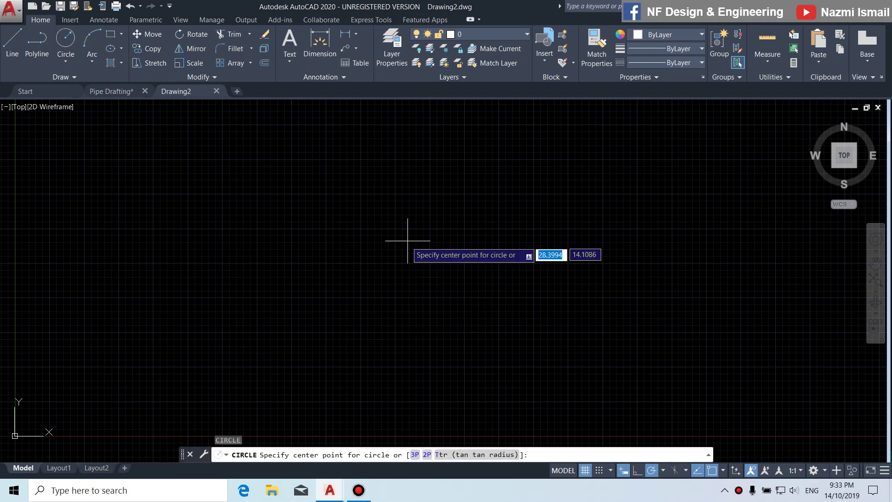
pyautogui.click(417, 230)
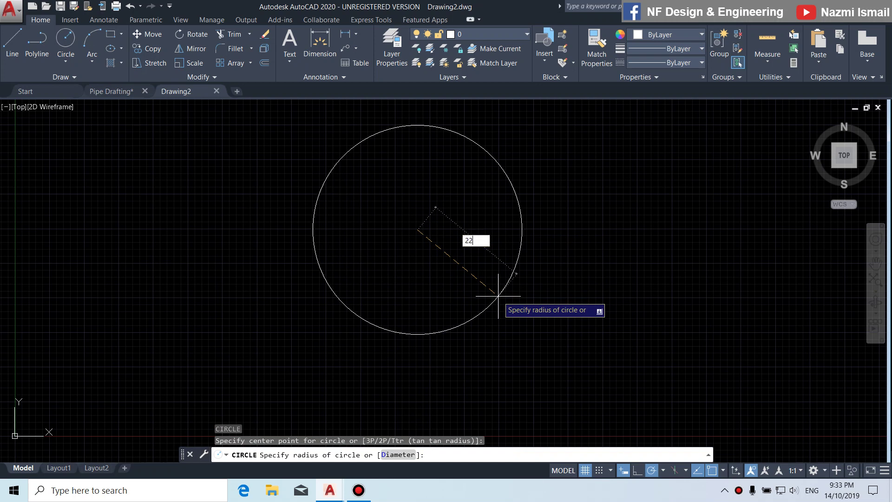
pyautogui.press('Return')
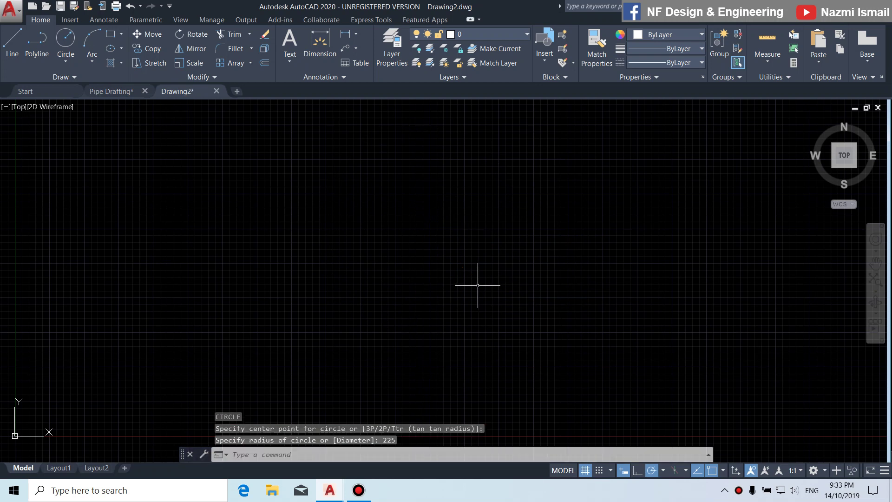
pyautogui.click(875, 285)
pyautogui.scroll(-2, 413, 219)
pyautogui.scroll(2, 423, 242)
# Offset the circle 88/2 (44) both inward and outward.
pyautogui.write('o')
pyautogui.press('Return')
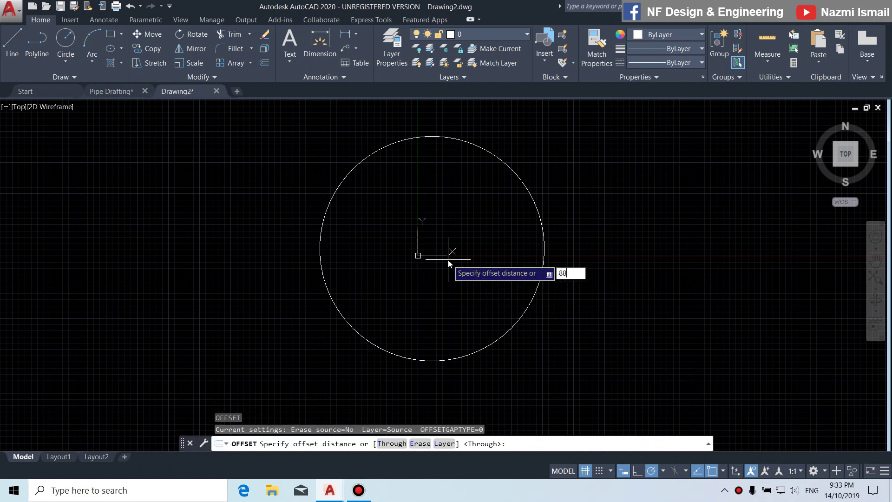
pyautogui.write('88/2')
pyautogui.press('Return')
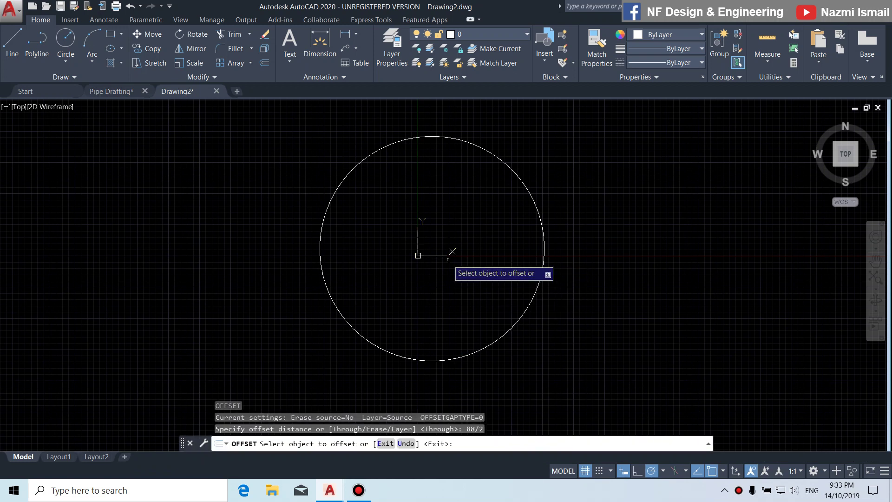
pyautogui.click(489, 343)
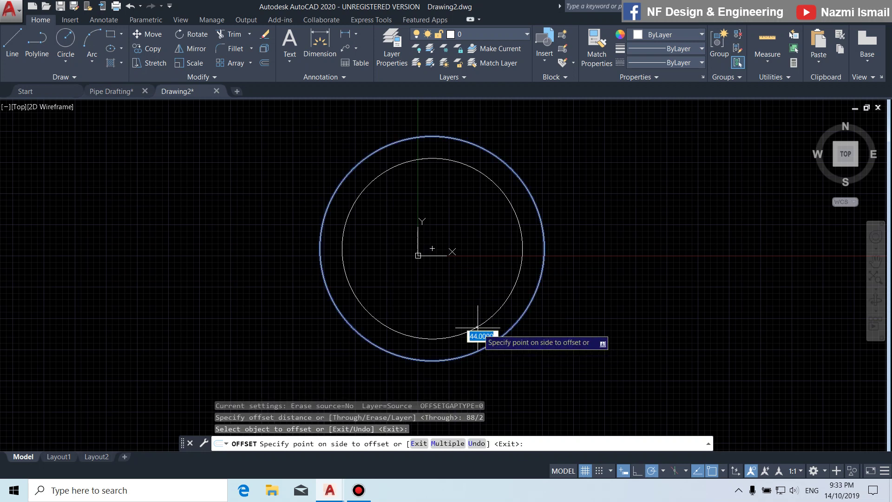
pyautogui.click(448, 289)
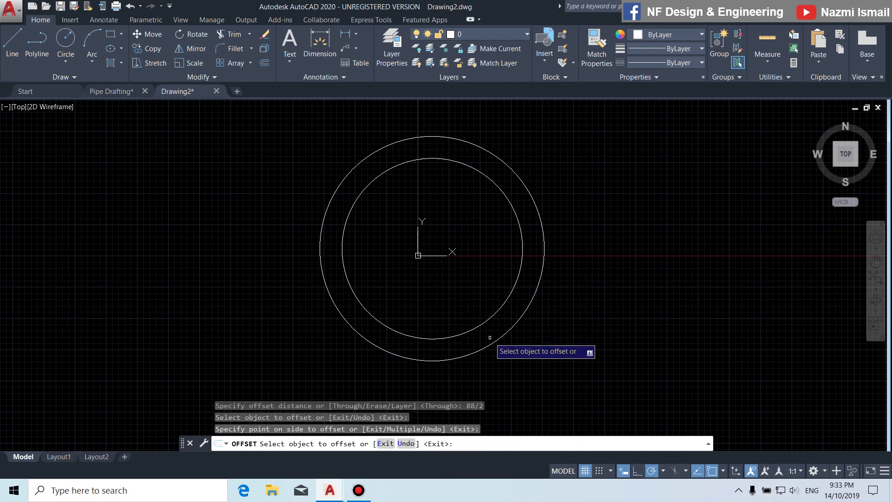
pyautogui.click(501, 348)
pyautogui.click(547, 375)
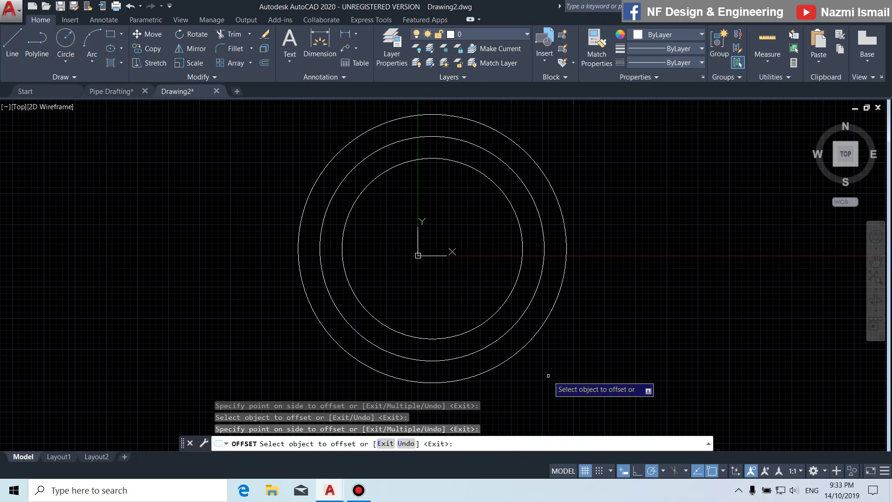
pyautogui.press('Return')
# Offset the middle circle 138/2 (69) both inward and outward.
pyautogui.write('O')
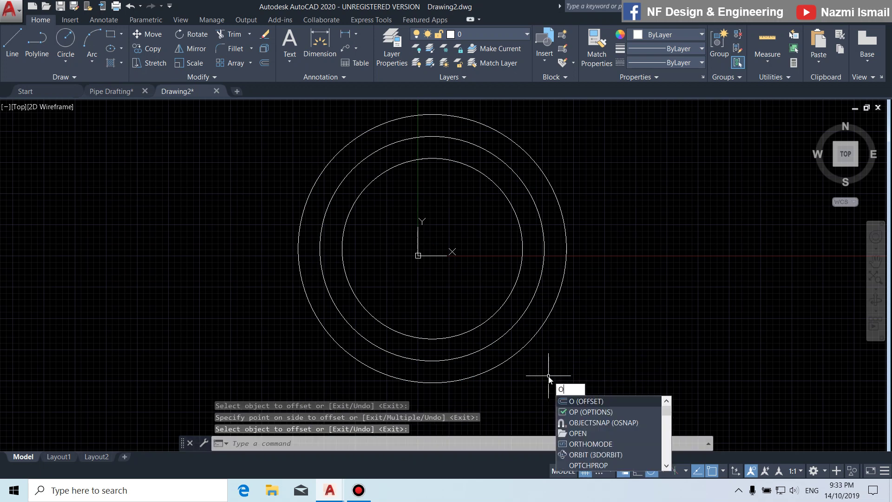
pyautogui.press('Return')
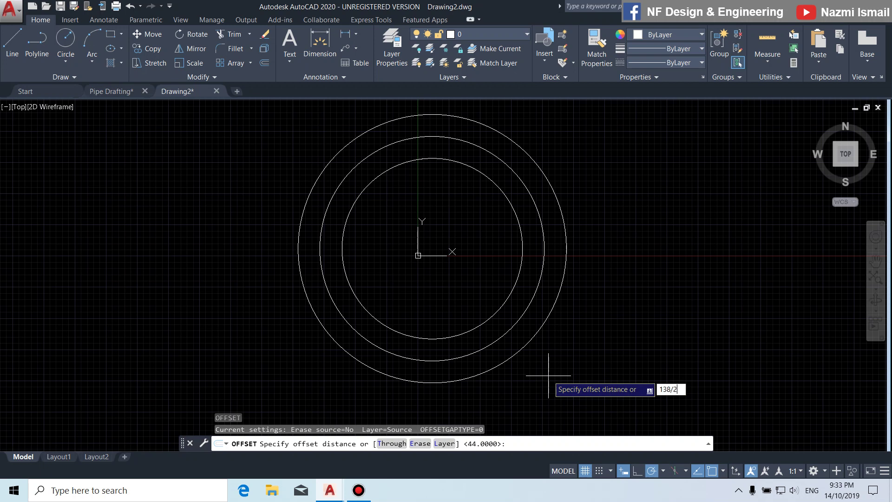
pyautogui.press('Return')
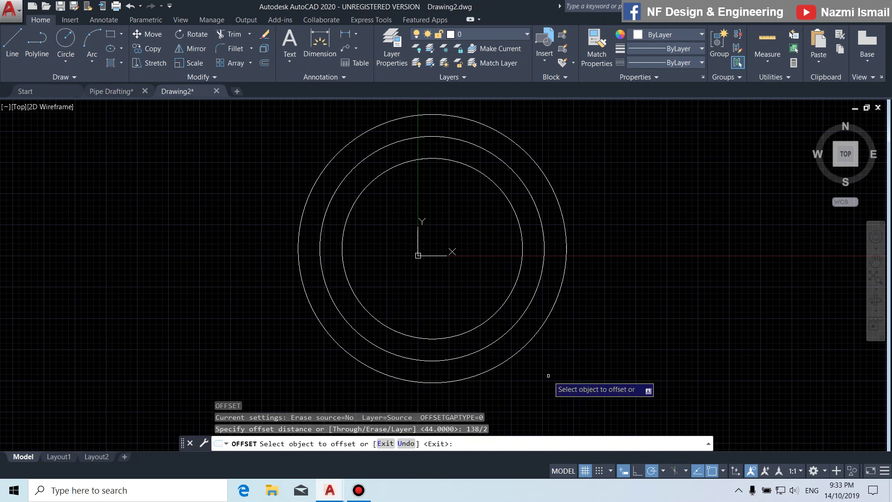
pyautogui.click(496, 340)
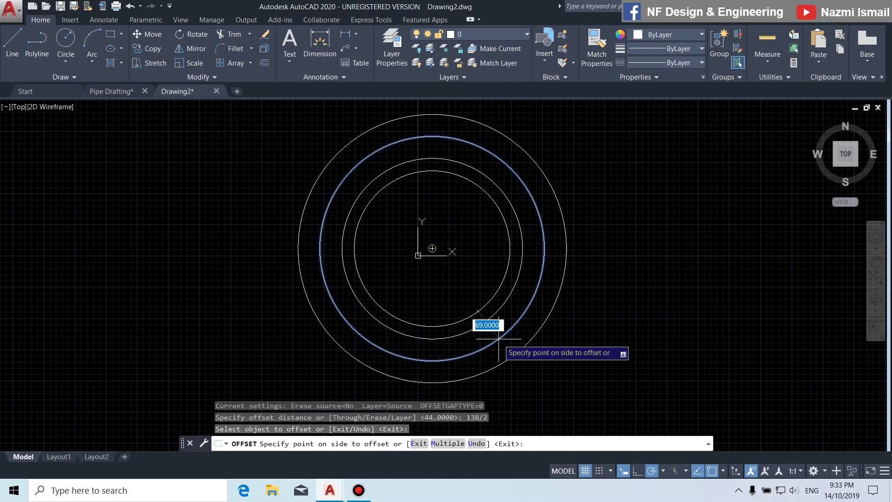
pyautogui.click(441, 291)
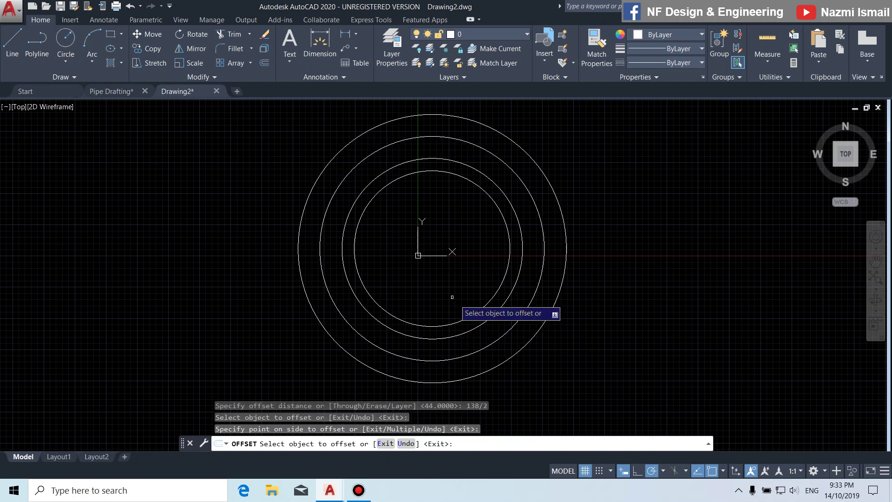
pyautogui.click(506, 331)
pyautogui.click(580, 379)
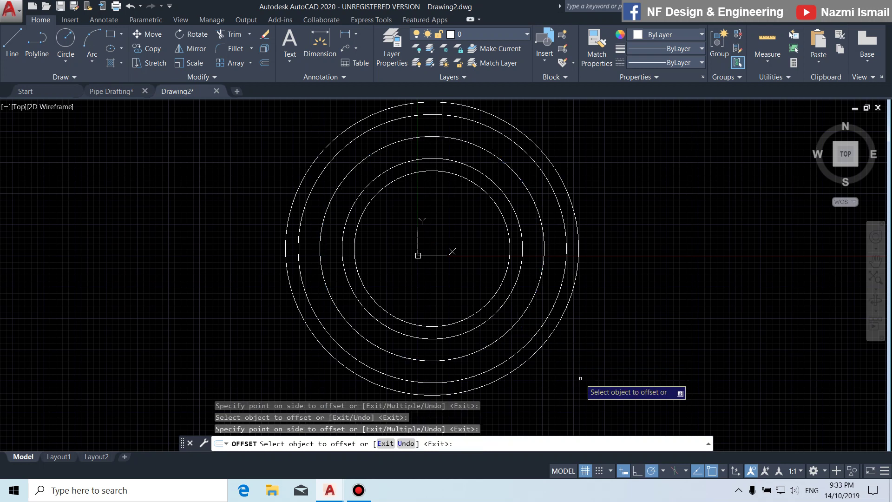
pyautogui.press('Return')
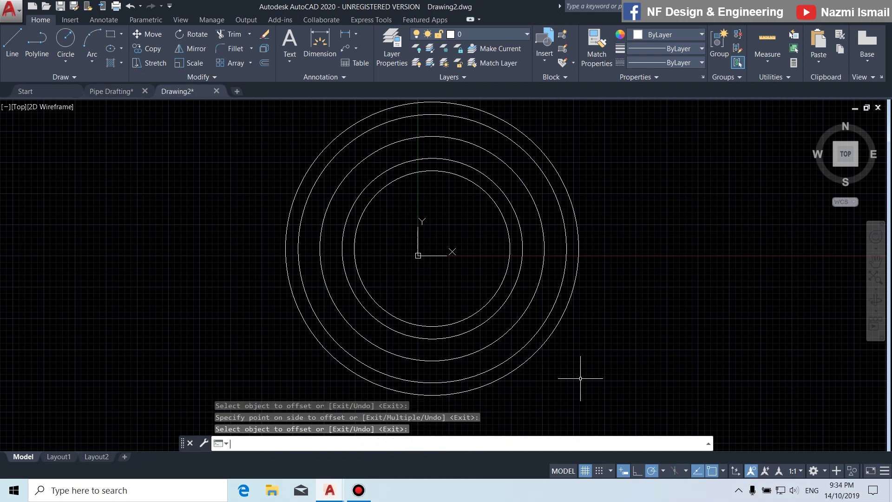
# Draw a horizontal line from the circles' centre out to the right.
pyautogui.write('L')
pyautogui.press('Return')
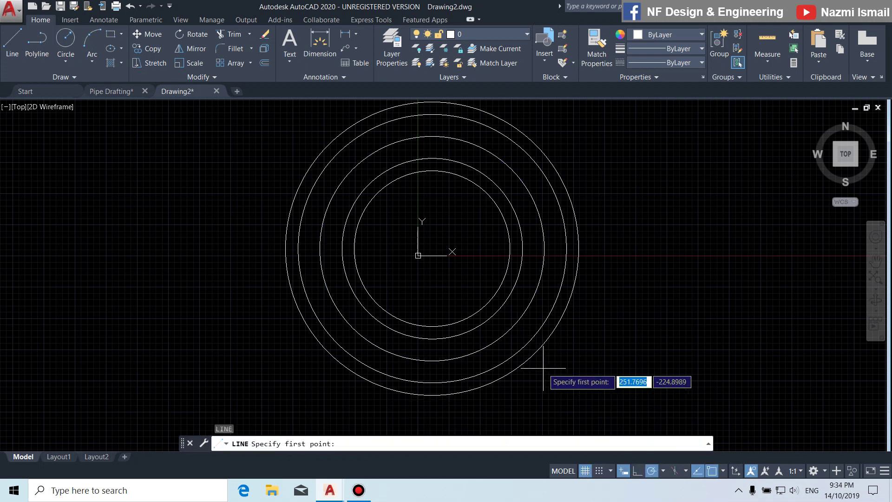
pyautogui.click(432, 248)
pyautogui.click(600, 248)
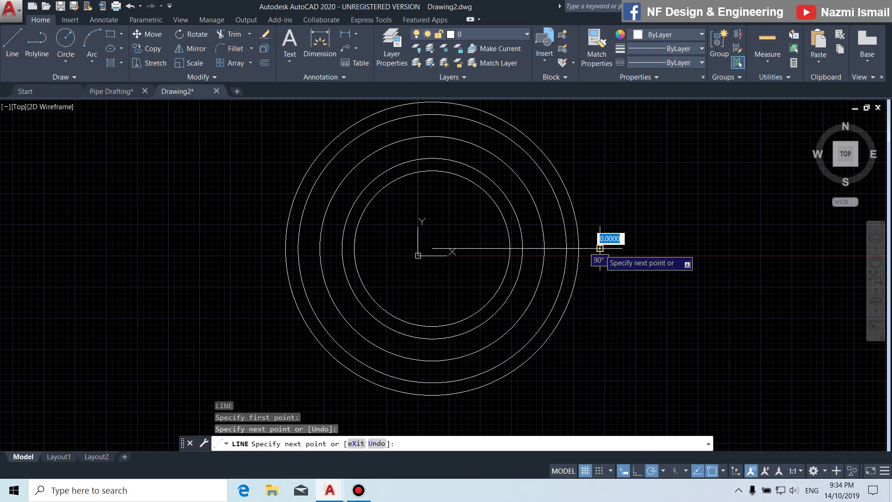
pyautogui.press('Return')
# Draw two diagonal lines from the centre, one down-right and one down-left, forming a V.
pyautogui.write('l')
pyautogui.press('Return')
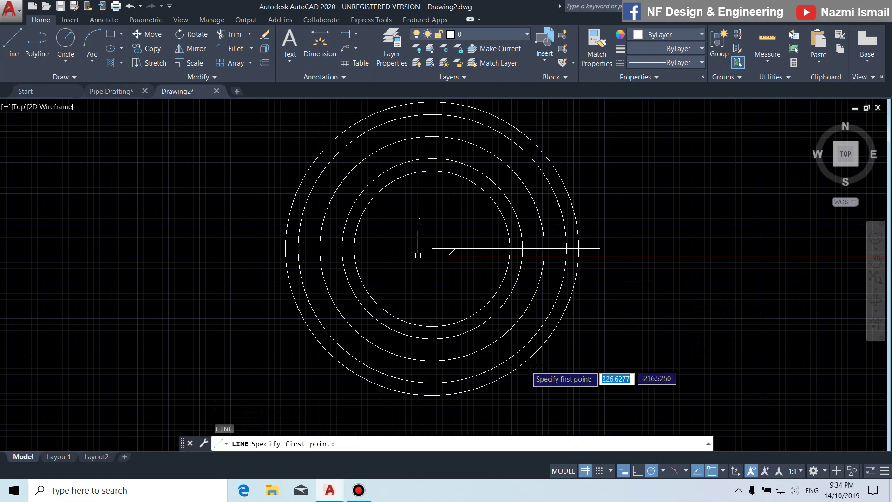
pyautogui.click(433, 249)
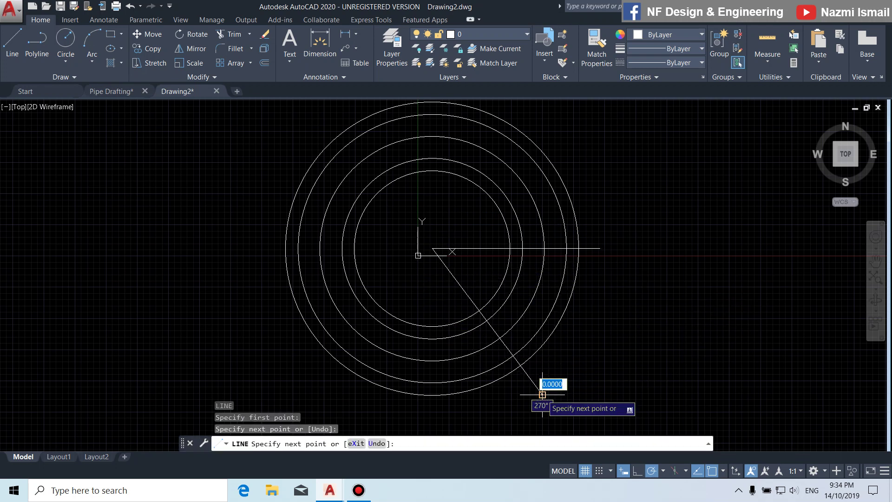
pyautogui.press('Return')
pyautogui.write('l')
pyautogui.press('Return')
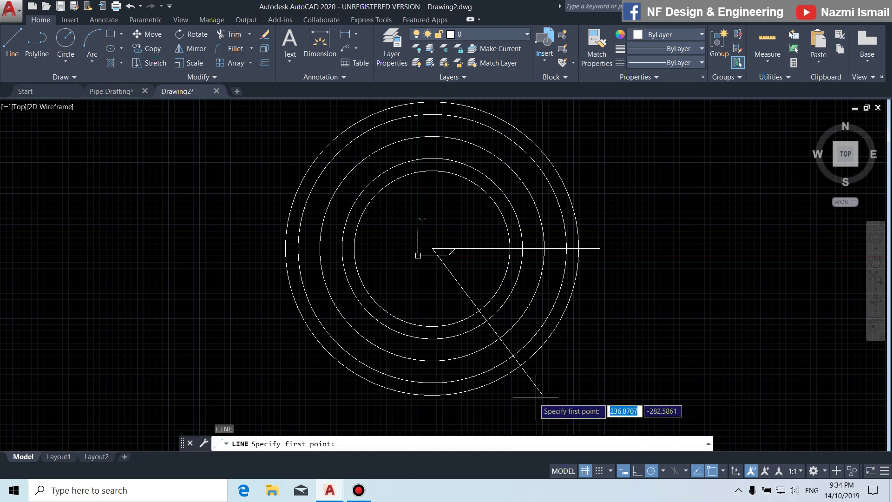
pyautogui.click(432, 248)
pyautogui.click(340, 397)
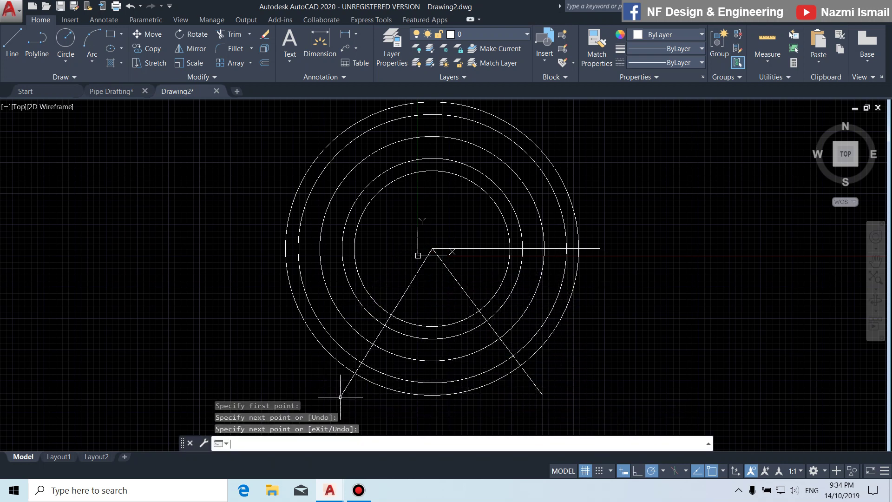
pyautogui.press('Return')
pyautogui.scroll(-2, 579, 364)
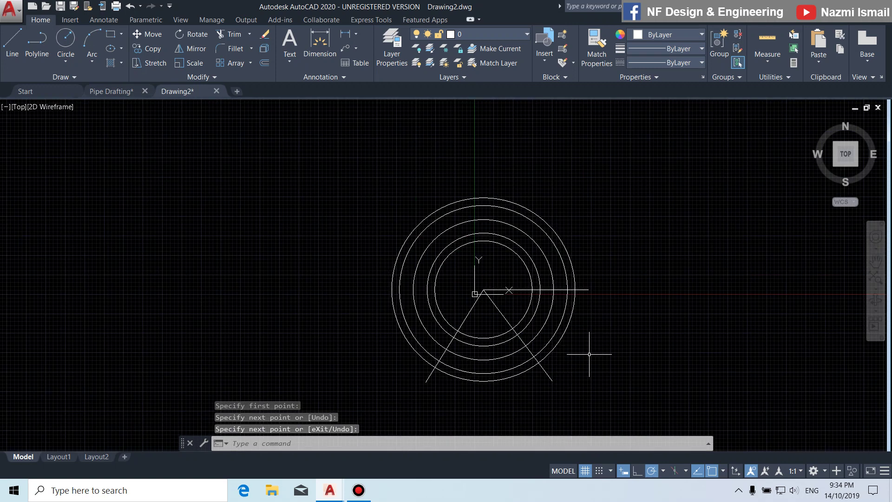
pyautogui.moveTo(596, 354); pyautogui.dragTo(554, 342, button='middle')
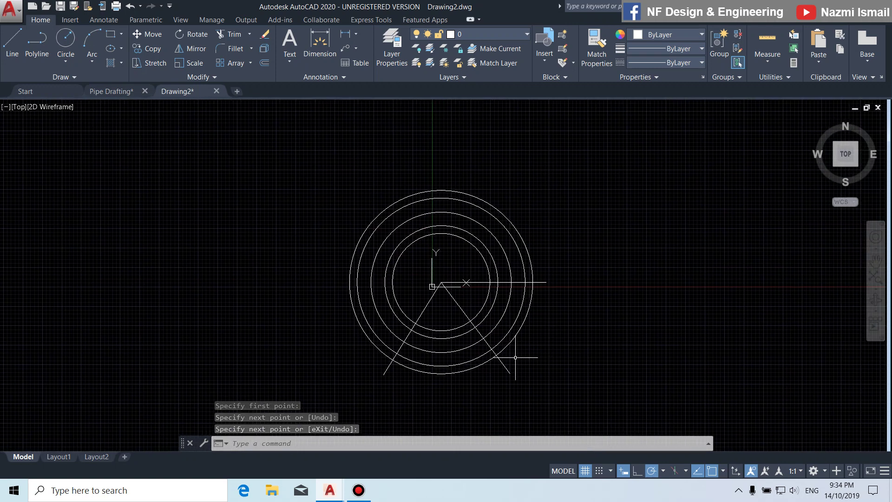
pyautogui.click(146, 19)
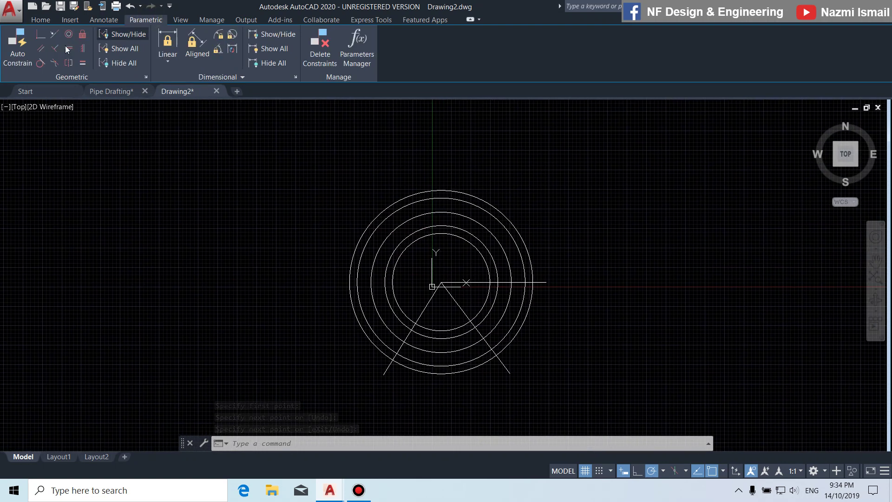
# Auto-constrain all eight objects in the drawing.
pyautogui.click(18, 50)
pyautogui.click(277, 155)
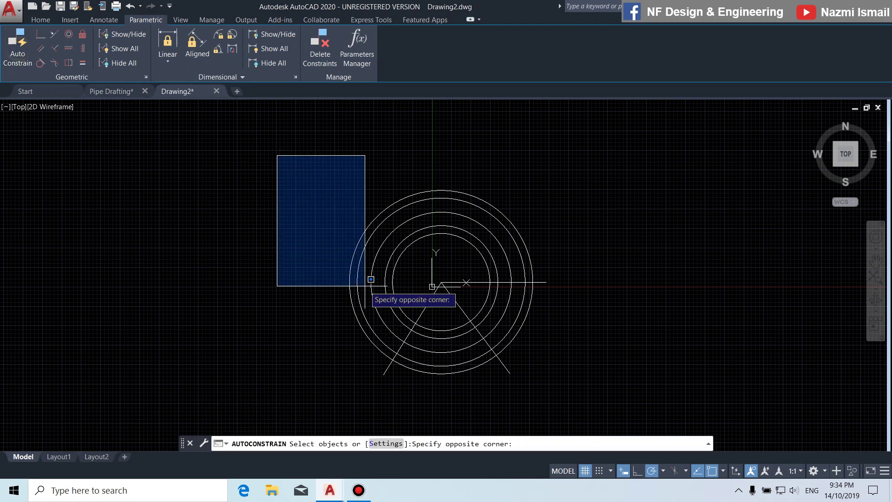
pyautogui.click(598, 416)
pyautogui.press('Return')
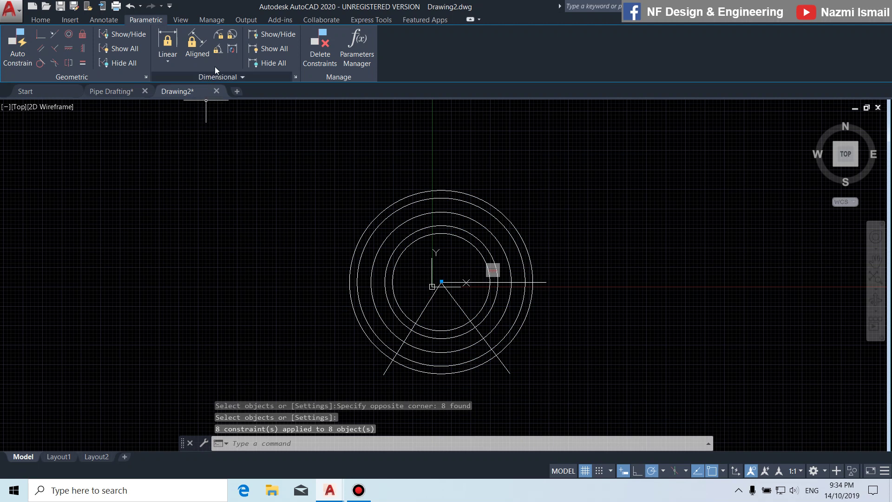
# Add a 65° angular constraint between the horizontal line and the right diagonal.
pyautogui.click(217, 50)
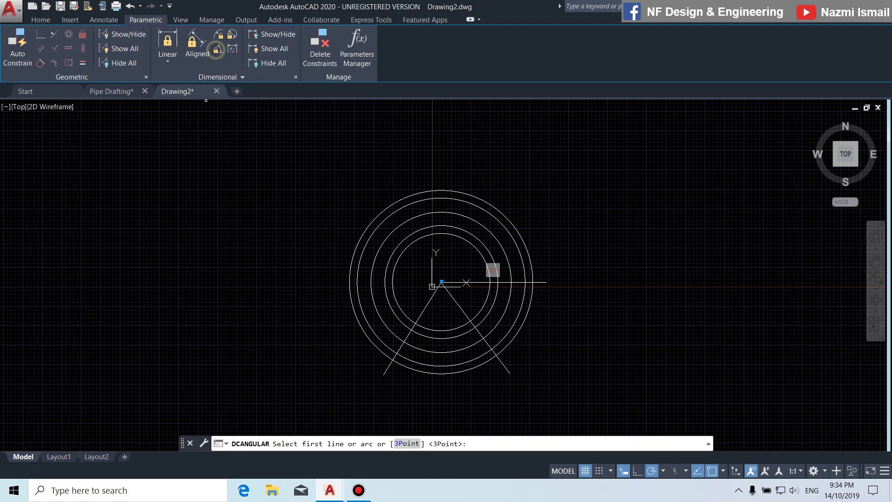
pyautogui.scroll(4, 444, 351)
pyautogui.click(515, 175)
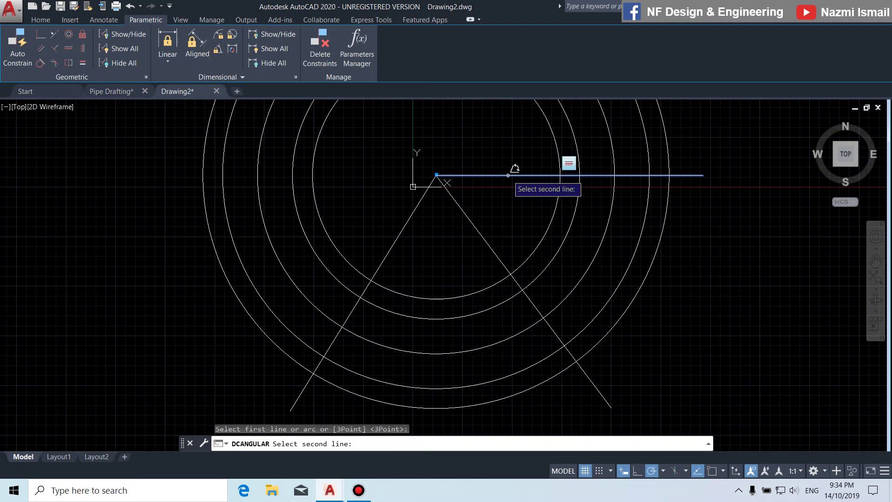
pyautogui.click(478, 229)
pyautogui.click(507, 218)
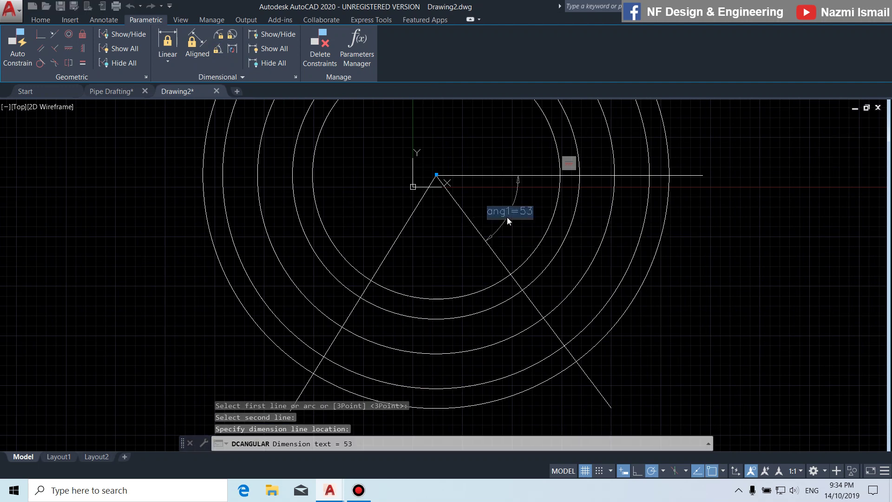
pyautogui.write('65')
pyautogui.press('Return')
# Add a 45° angular constraint between the two diagonals.
pyautogui.click(216, 49)
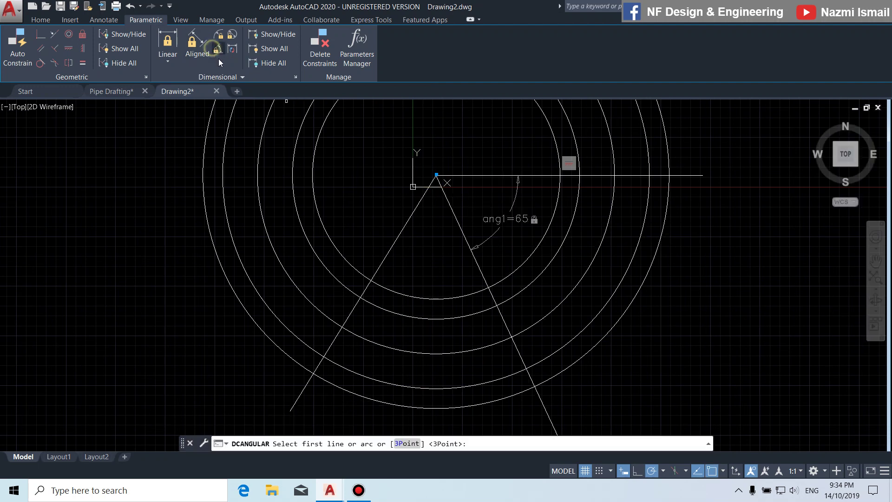
pyautogui.click(452, 209)
pyautogui.click(410, 219)
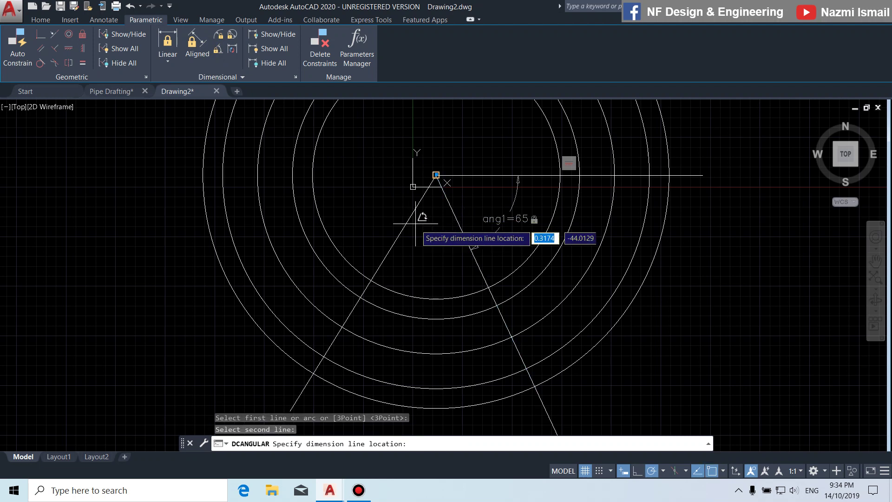
pyautogui.click(426, 245)
pyautogui.write('45')
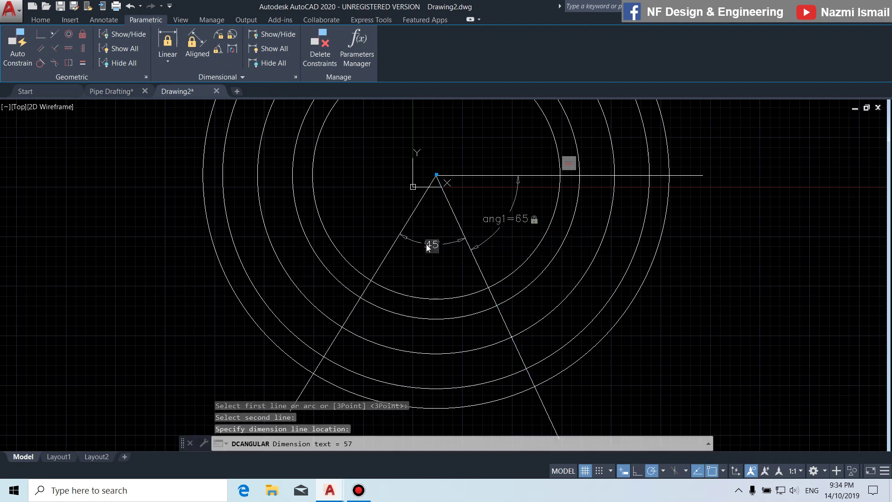
pyautogui.press('Return')
pyautogui.scroll(-2, 381, 312)
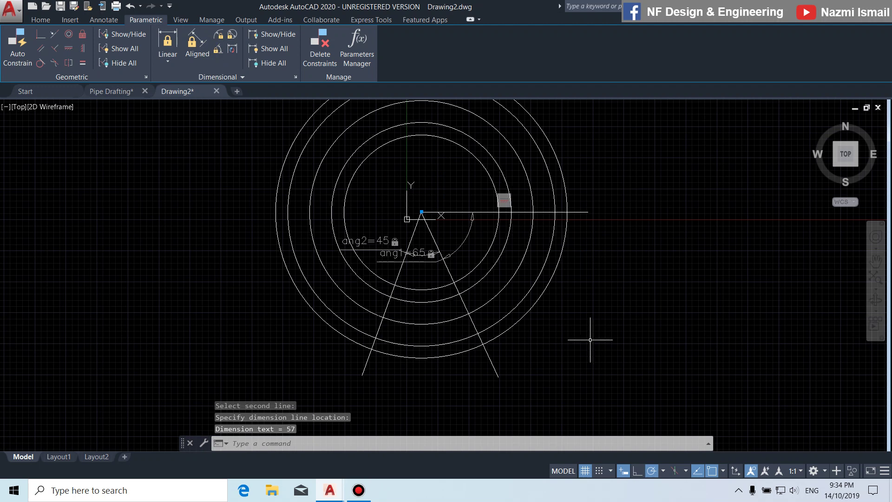
pyautogui.moveTo(518, 319); pyautogui.dragTo(513, 346, button='middle')
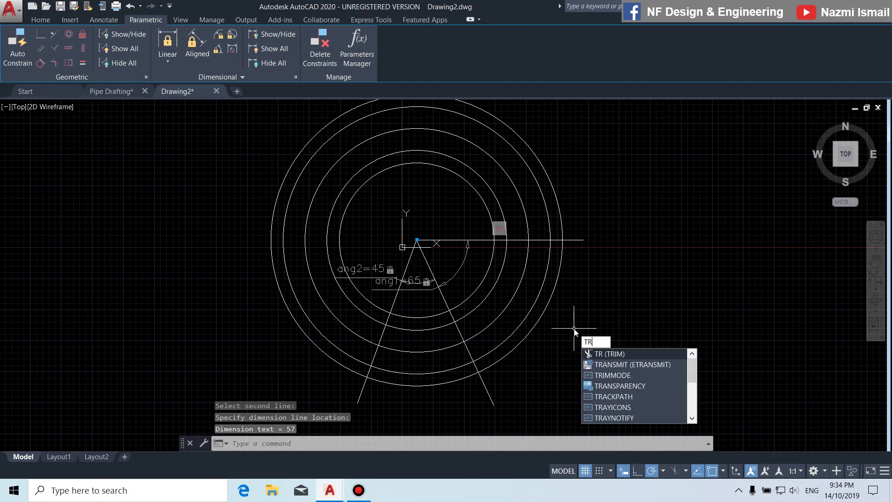
# Trim the circles outside the V down to five arcs.
pyautogui.press('Return')
pyautogui.press('Return')
pyautogui.click(593, 335)
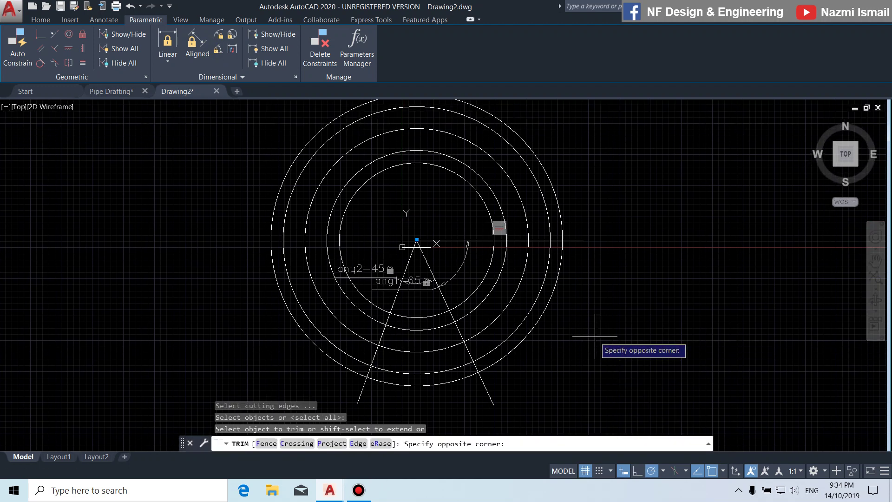
pyautogui.click(494, 274)
pyautogui.click(604, 191)
pyautogui.click(249, 167)
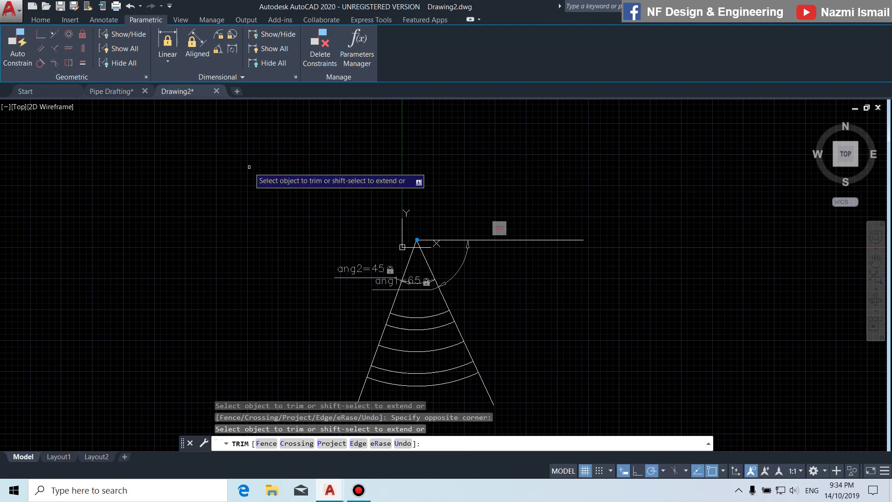
pyautogui.press('Return')
pyautogui.press('Escape')
pyautogui.scroll(-2, 399, 279)
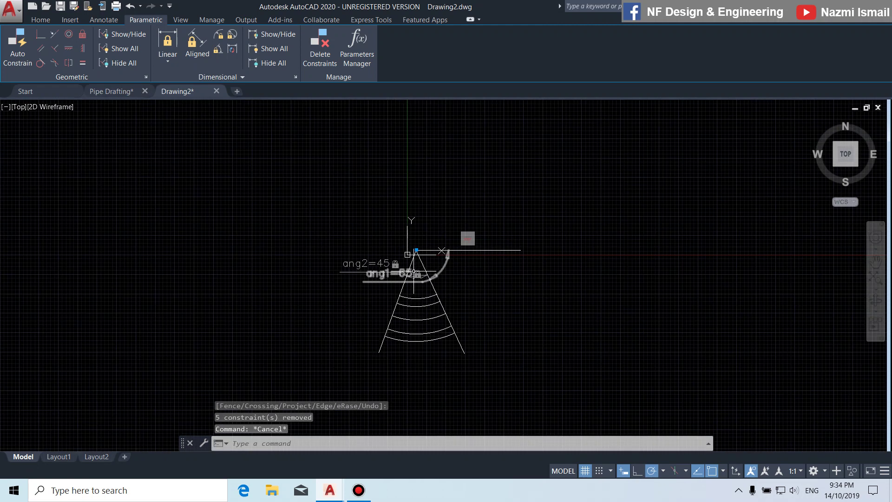
pyautogui.scroll(2, 413, 302)
# Hide the triangle lines and angle constraints so only the arcs remain visible.
pyautogui.click(552, 272)
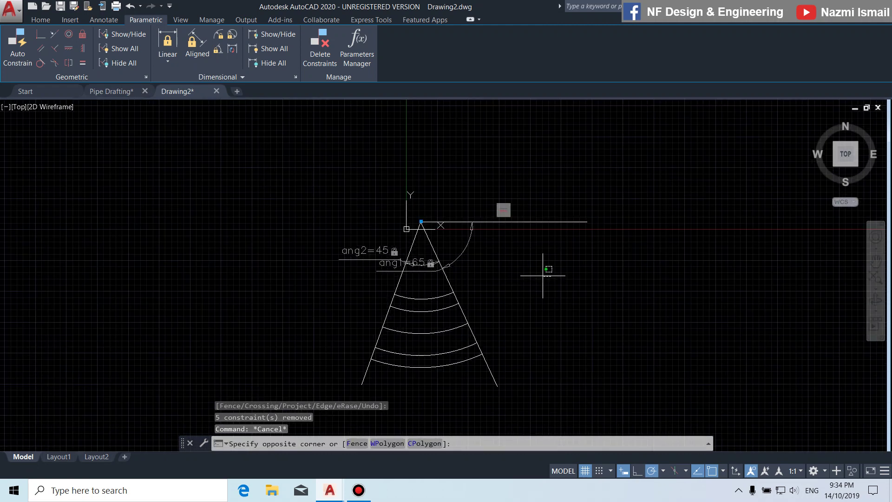
pyautogui.click(314, 186)
pyautogui.rightClick(582, 180)
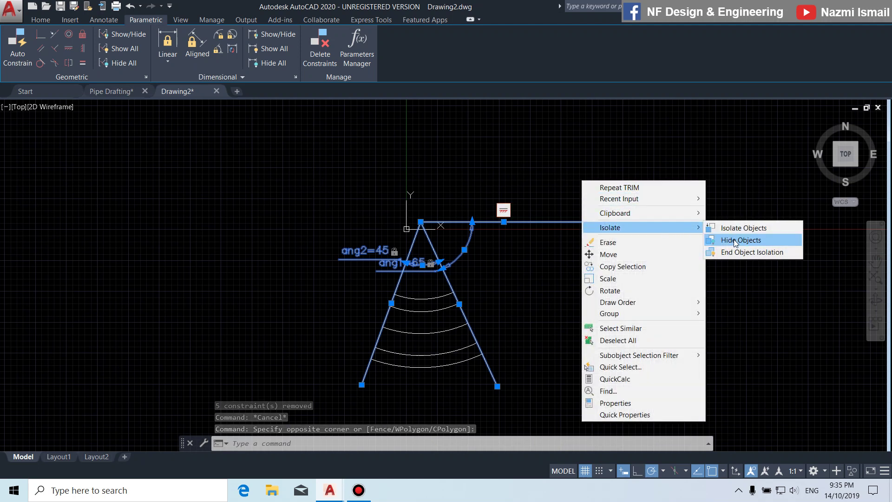
pyautogui.click(717, 239)
pyautogui.scroll(2, 516, 367)
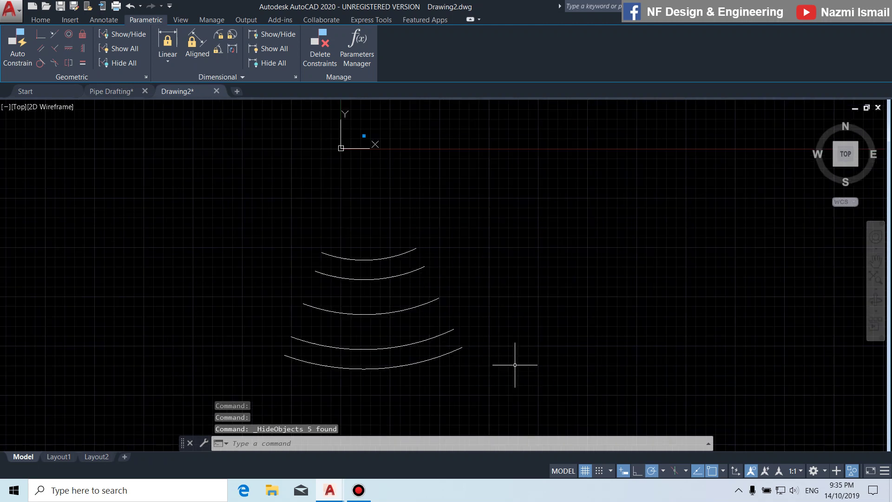
pyautogui.press('Escape')
# Draw a separate 225-long line at −65° to the right of the arcs.
pyautogui.write('l')
pyautogui.press('Return')
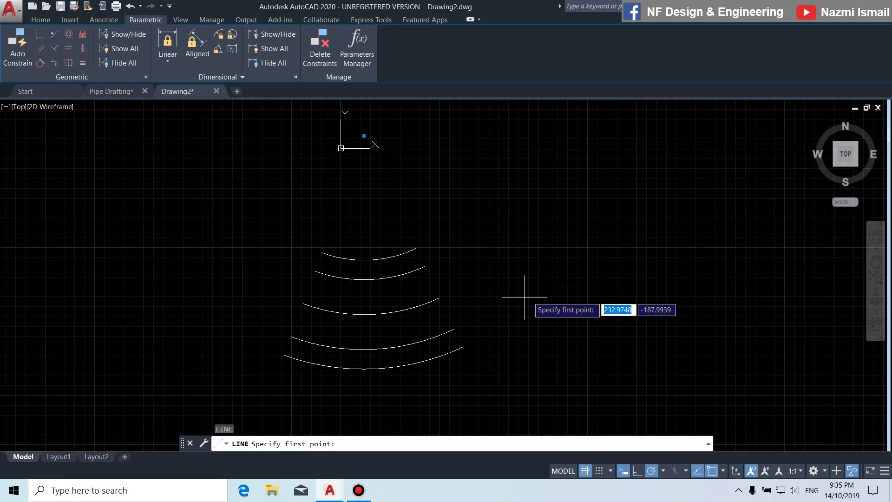
pyautogui.click(547, 221)
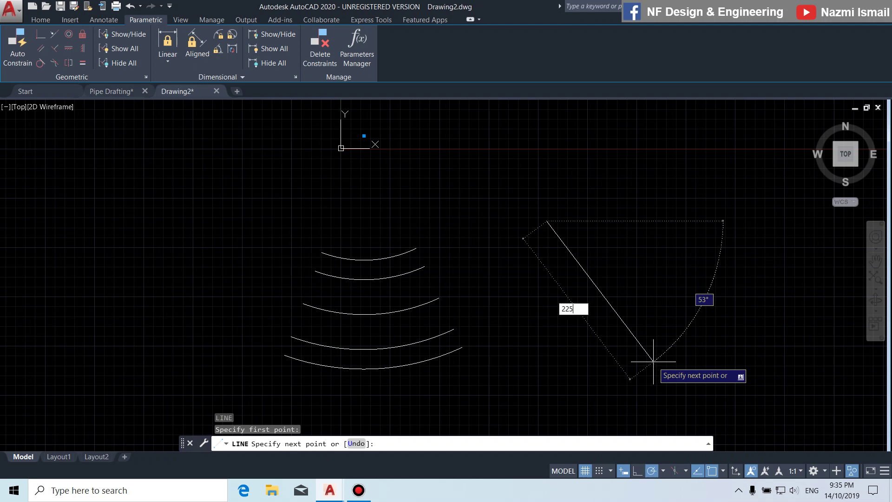
pyautogui.write('225')
pyautogui.press('Tab')
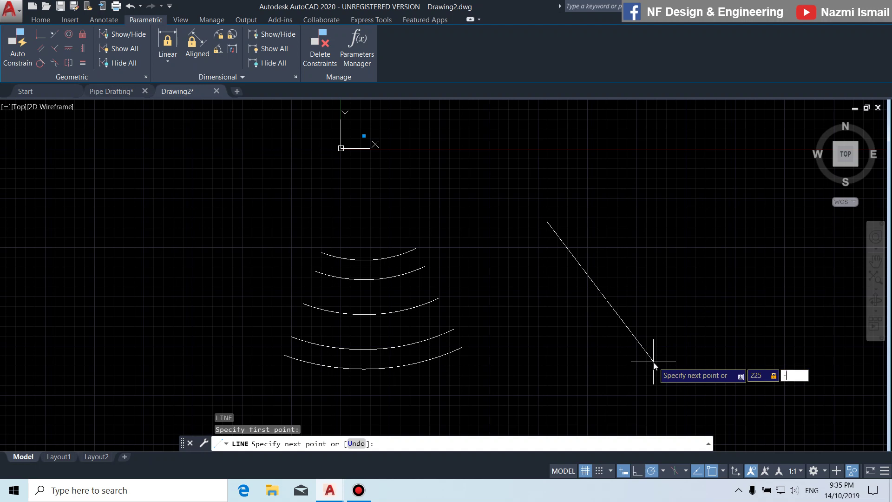
pyautogui.press('Return')
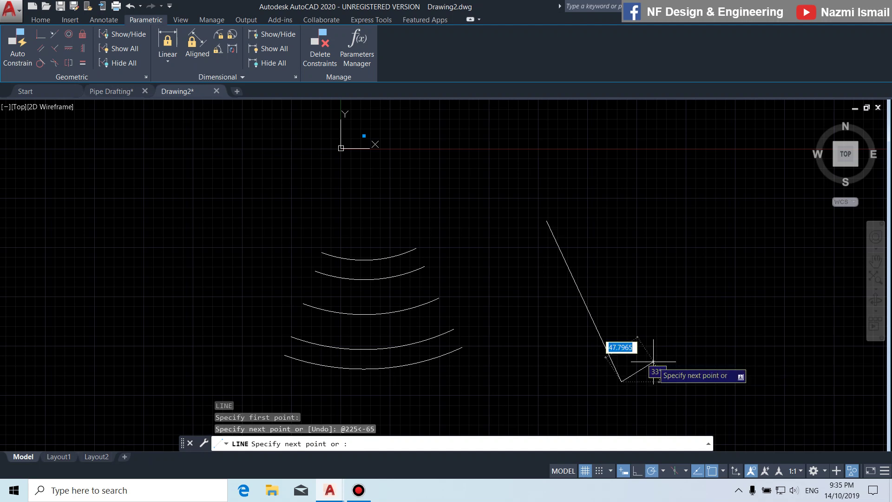
pyautogui.press('Return')
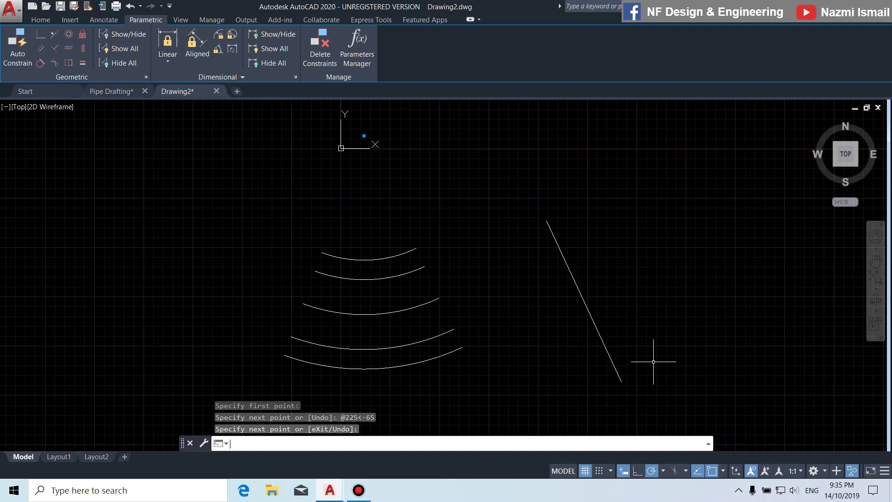
# Move the slanted line onto the right ends of the arcs.
pyautogui.write('M')
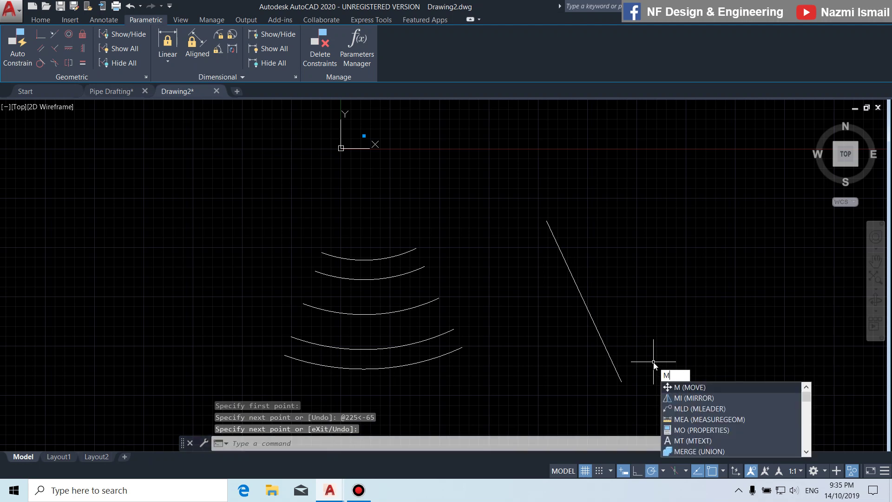
pyautogui.press('Return')
pyautogui.click(664, 365)
pyautogui.click(555, 297)
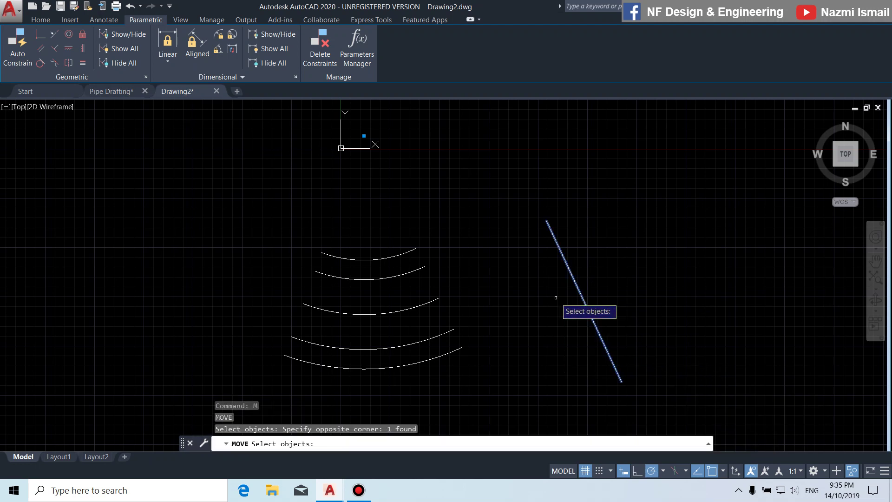
pyautogui.press('Return')
pyautogui.click(584, 302)
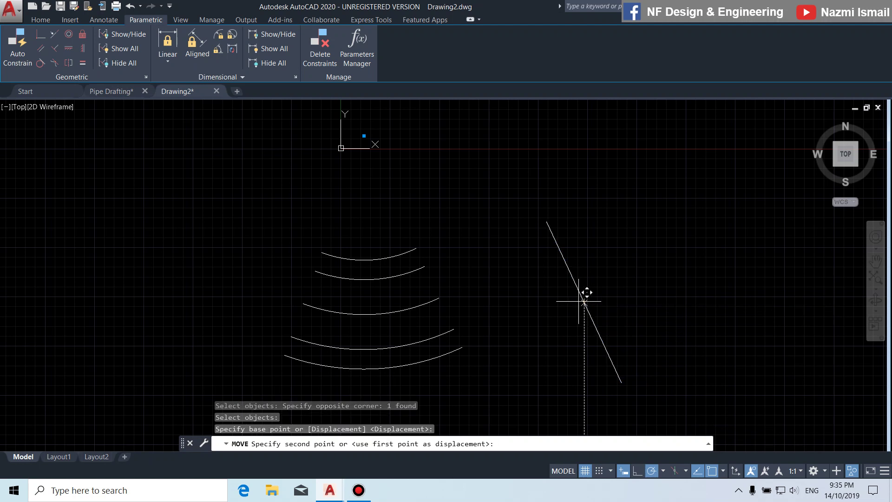
pyautogui.click(440, 298)
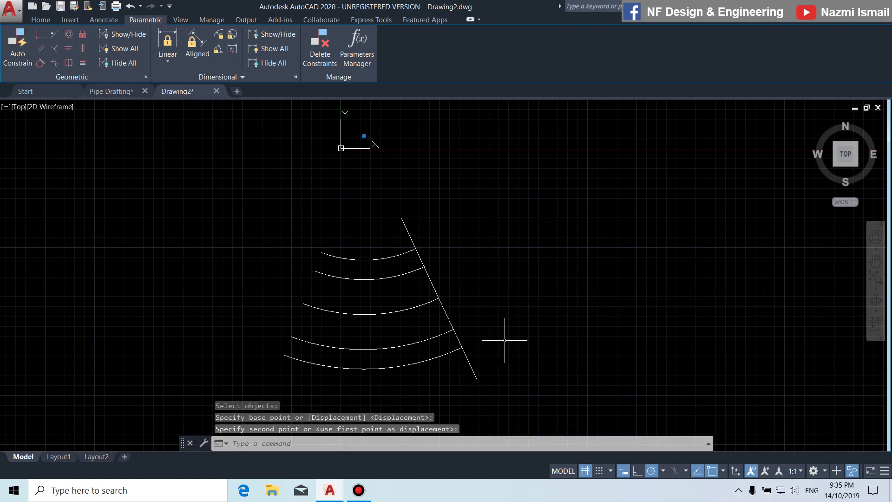
# Offset the slanted line 37 to its right side.
pyautogui.write('o')
pyautogui.press('Return')
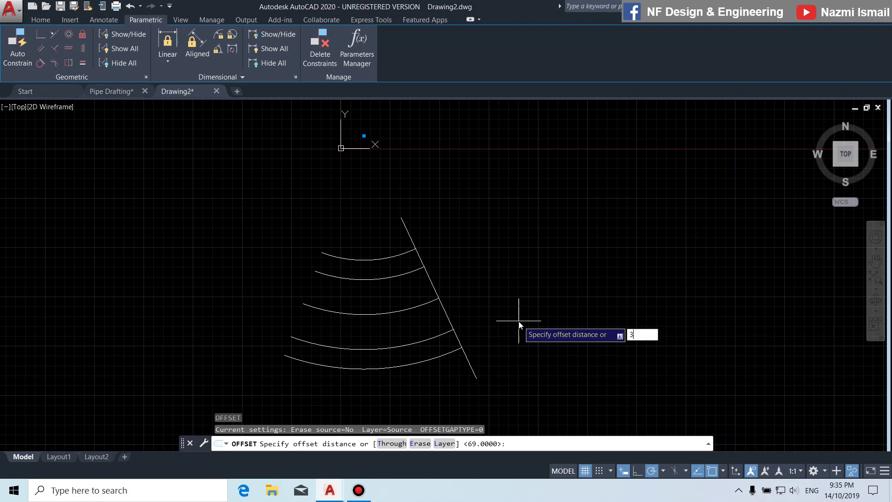
pyautogui.press('Return')
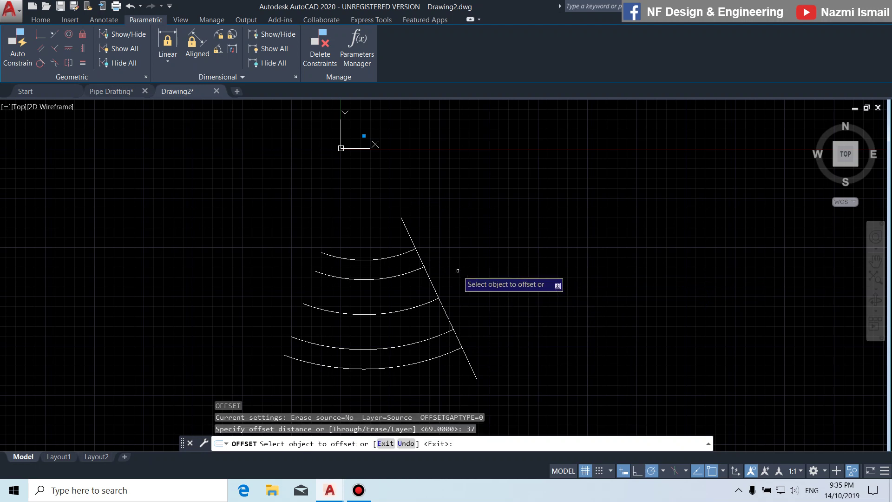
pyautogui.click(429, 278)
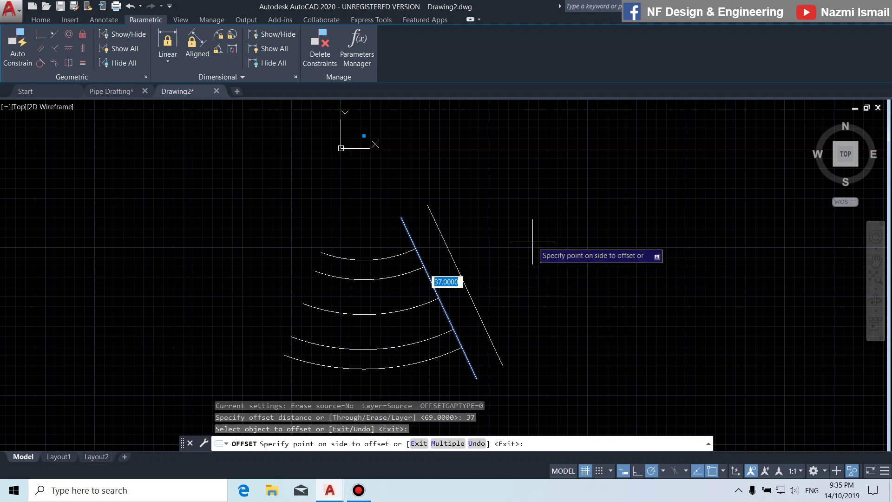
pyautogui.click(546, 238)
pyautogui.press('Return')
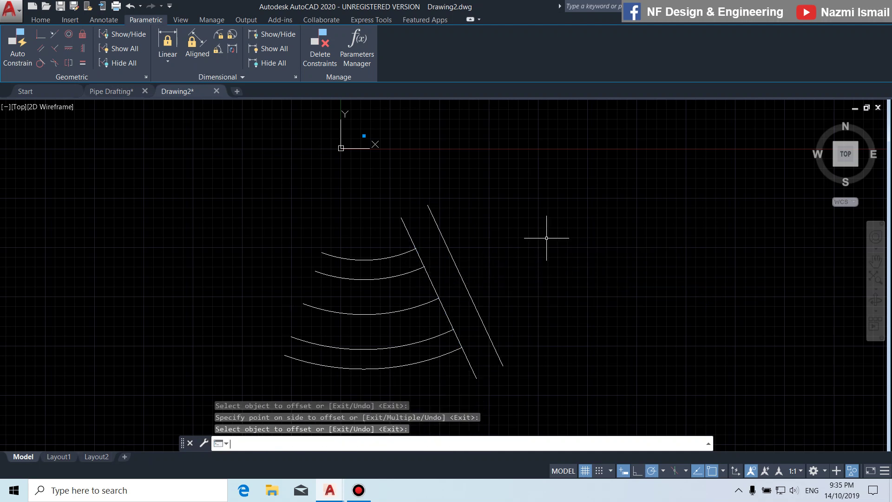
# Close the top and bottom ends between the two parallel lines to form a strip.
pyautogui.write('l')
pyautogui.press('Return')
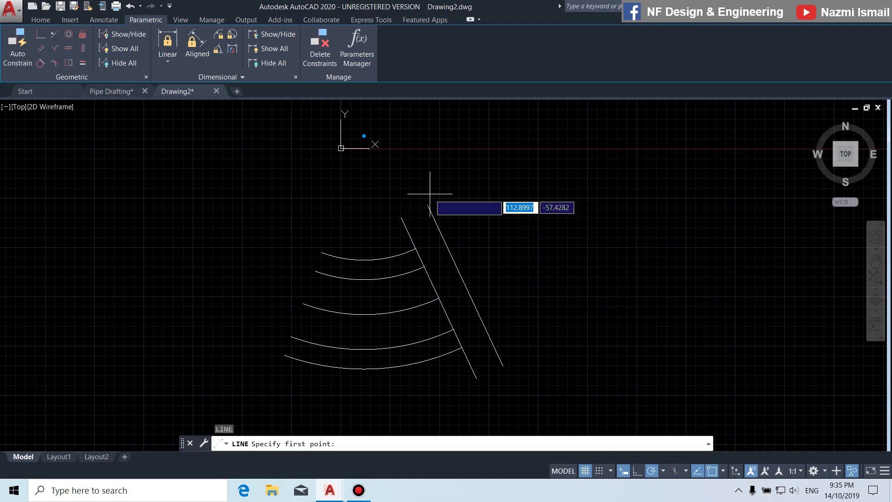
pyautogui.click(401, 217)
pyautogui.click(428, 205)
pyautogui.press('Return')
pyautogui.press('Return')
pyautogui.click(476, 377)
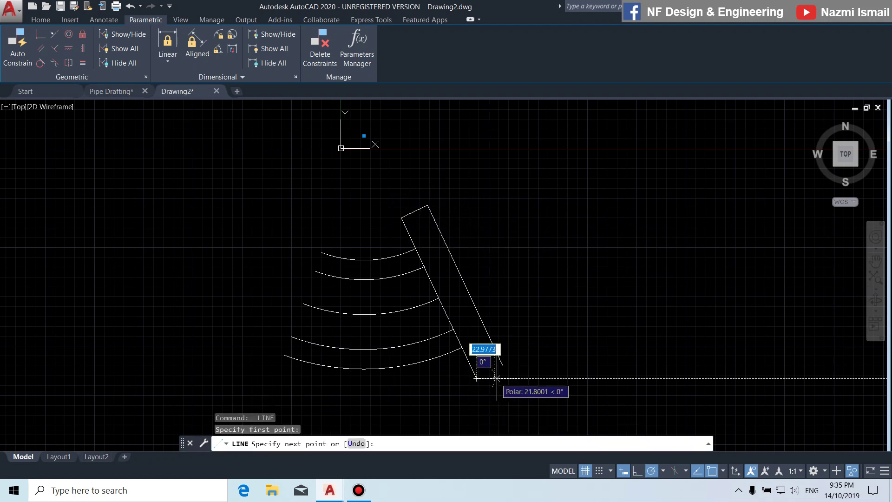
pyautogui.click(503, 366)
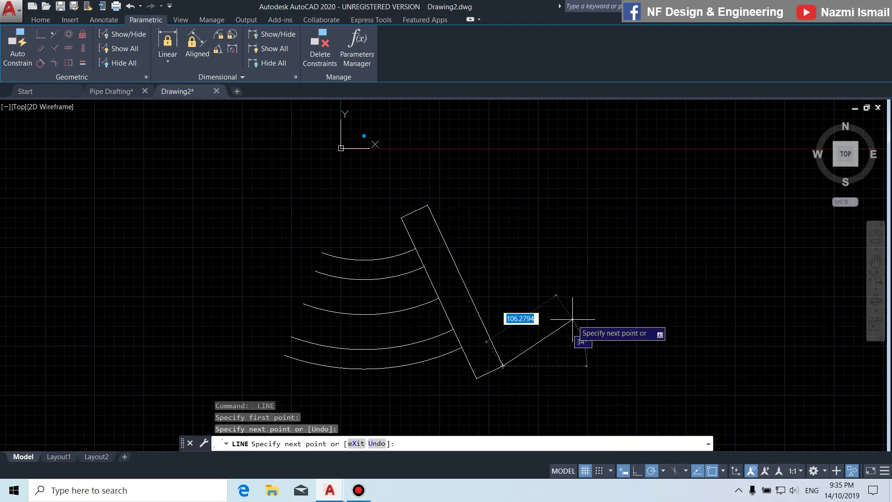
pyautogui.press('Return')
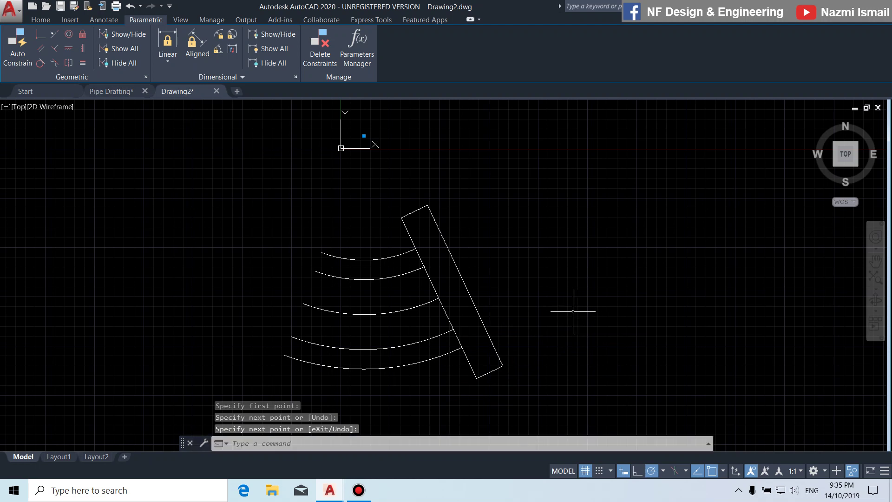
# Copy the strip's bottom edge twice across it, dividing it into three sections.
pyautogui.press('Return')
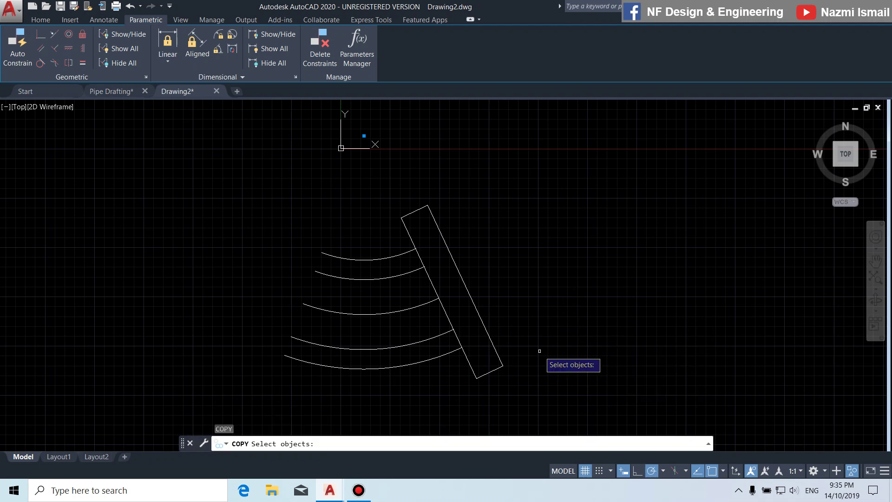
pyautogui.click(486, 374)
pyautogui.press('Return')
pyautogui.click(476, 377)
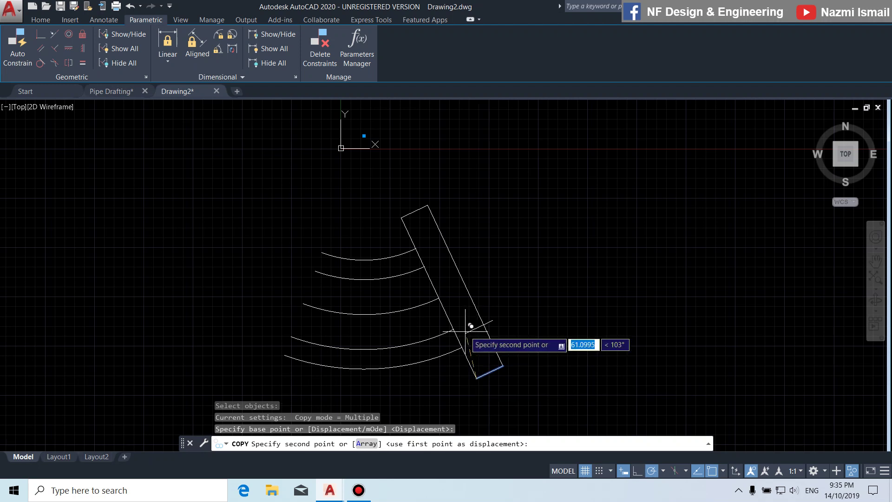
pyautogui.click(453, 330)
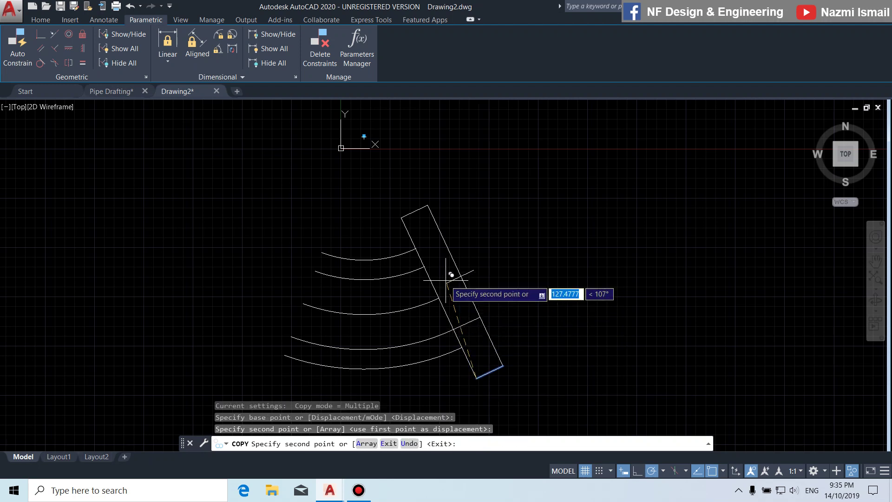
pyautogui.click(422, 267)
pyautogui.press('Return')
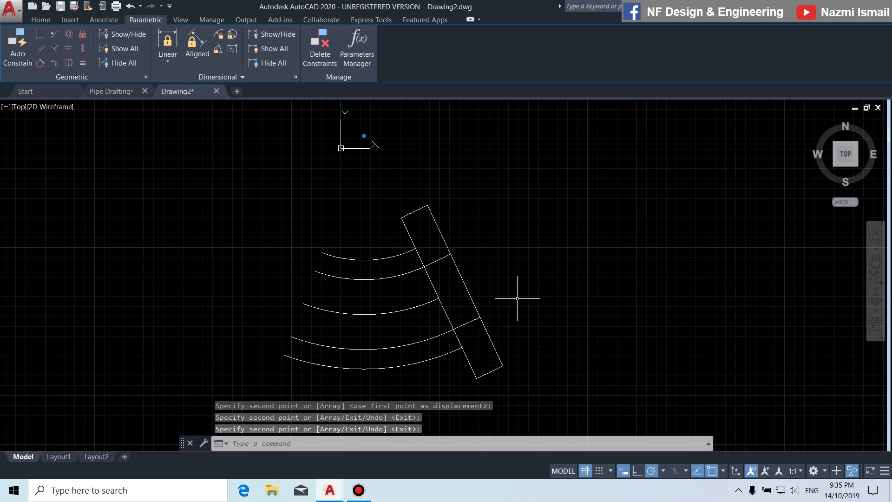
# Mirror the six flange lines about the vertical axis through the arc centre, keeping the originals.
pyautogui.write('mi')
pyautogui.press('Return')
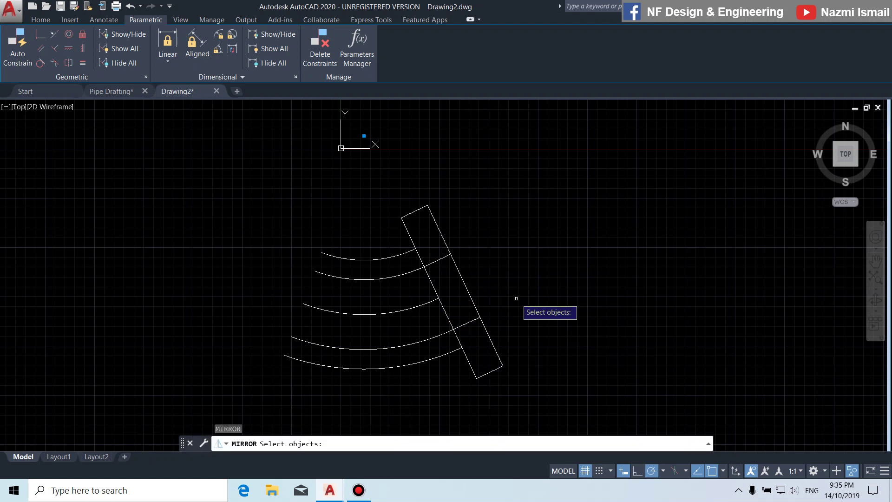
pyautogui.click(393, 186)
pyautogui.click(546, 395)
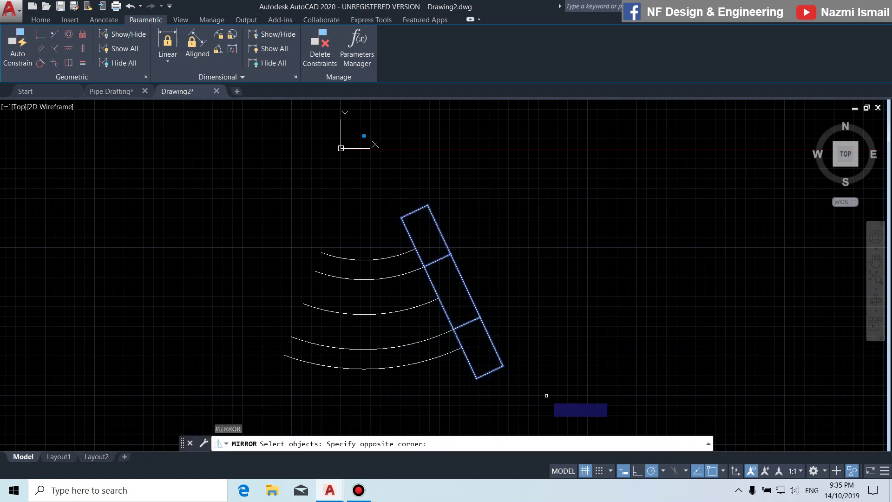
pyautogui.press('Return')
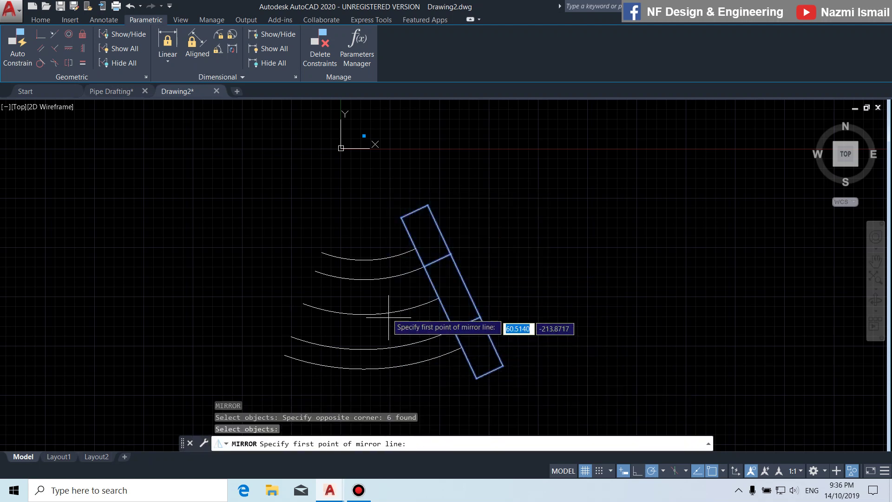
pyautogui.click(364, 137)
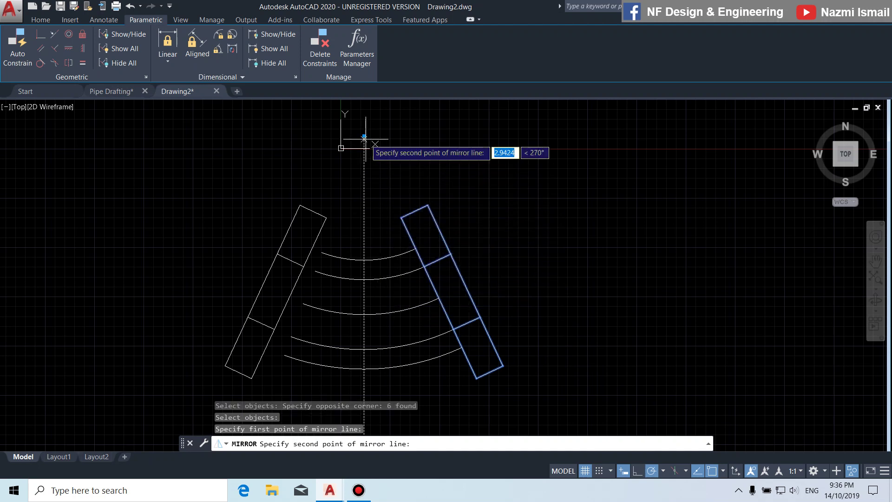
pyautogui.keyDown('shift'); pyautogui.rightClick(364, 200); pyautogui.keyUp('shift')
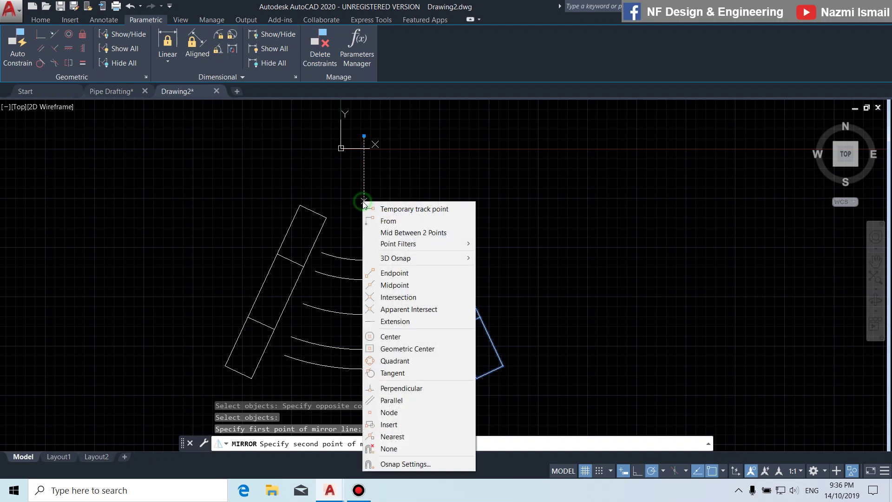
pyautogui.click(404, 231)
pyautogui.click(304, 303)
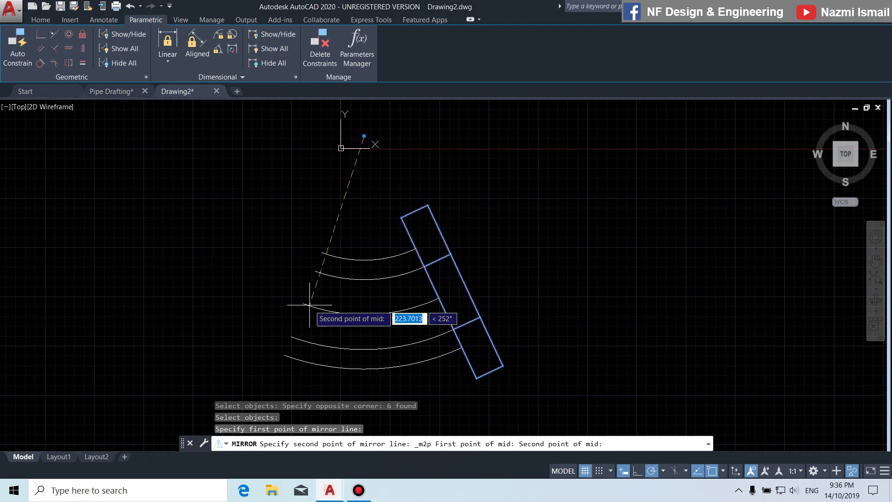
pyautogui.click(441, 299)
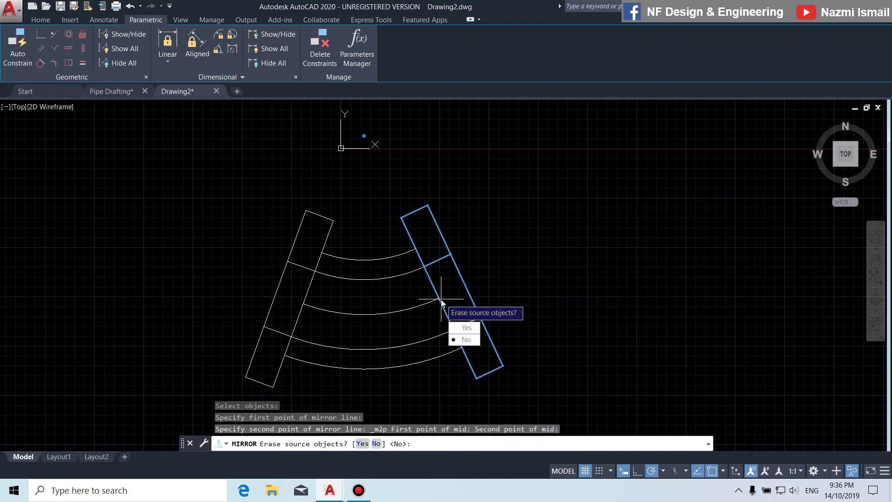
pyautogui.press('Return')
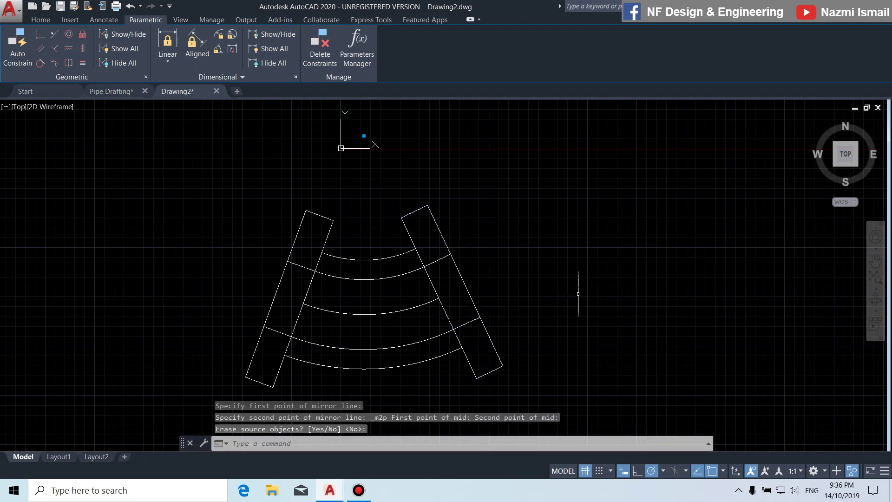
# Replace the left flange's outer line with a copy of the inner line offset 40 outward.
pyautogui.click(296, 239)
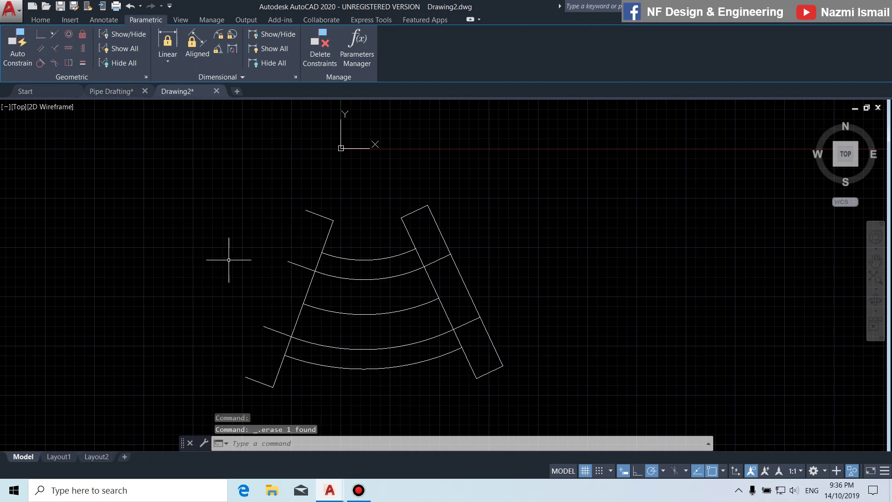
pyautogui.press('Return')
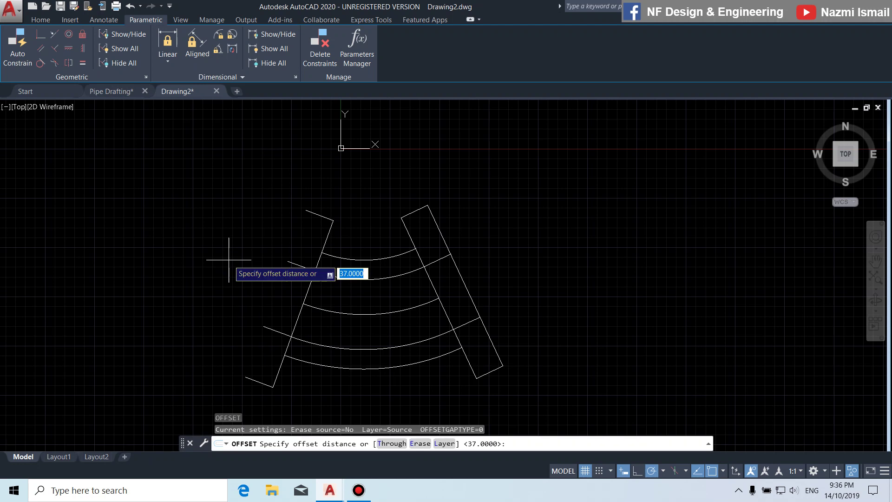
pyautogui.press('Return')
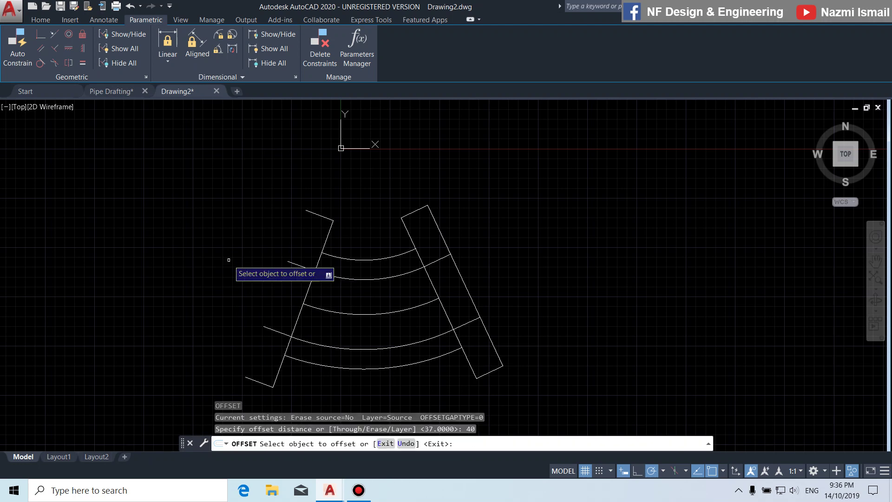
pyautogui.click(316, 264)
pyautogui.click(169, 215)
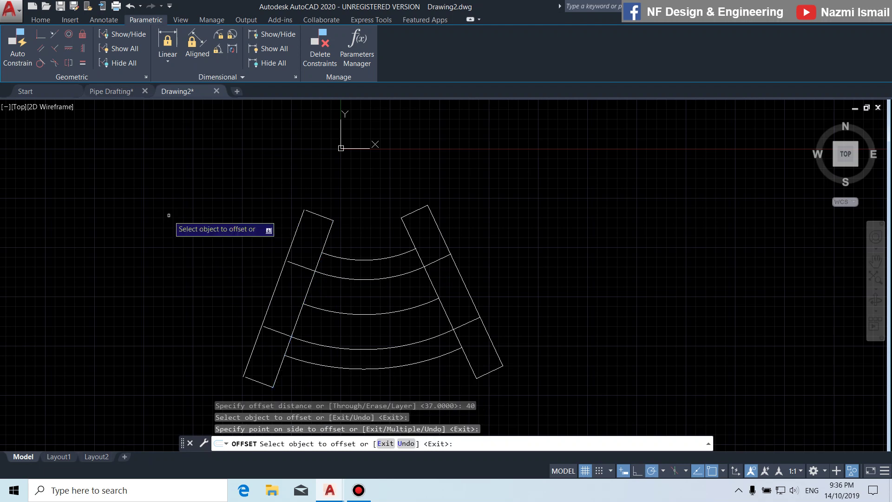
pyautogui.press('Return')
pyautogui.scroll(3, 279, 218)
pyautogui.moveTo(289, 225)
pyautogui.mouseDown(button='middle')
pyautogui.moveTo(275, 186)
pyautogui.moveTo(293, 148)
pyautogui.mouseUp(button='middle')
# Extend the left flange's cross lines to meet the new outer edge.
pyautogui.write('ex')
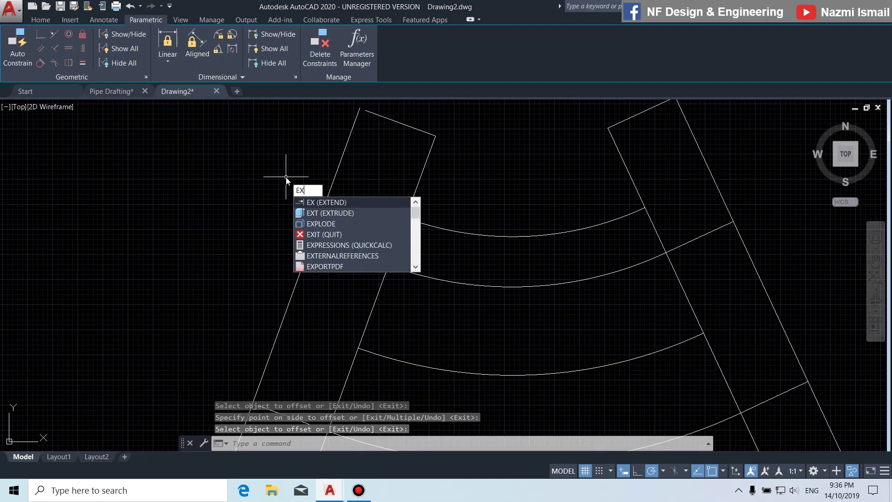
pyautogui.press('Return')
pyautogui.click(327, 196)
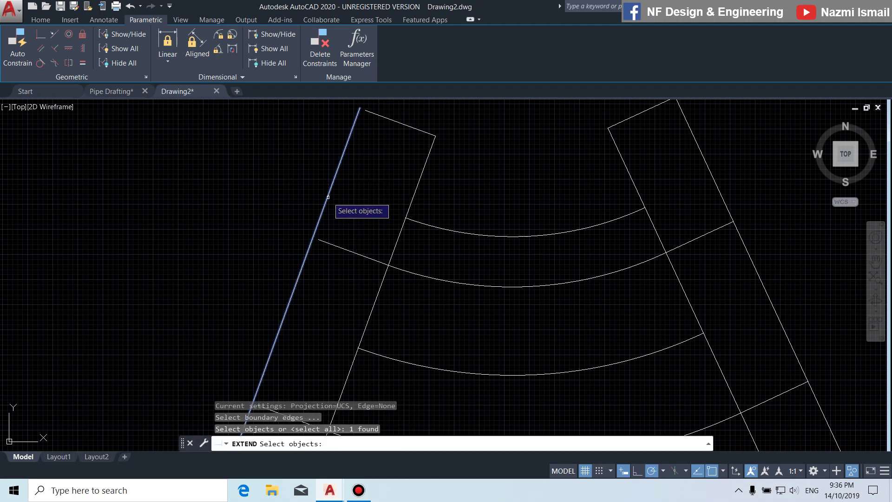
pyautogui.press('Return')
pyautogui.scroll(-3, 319, 199)
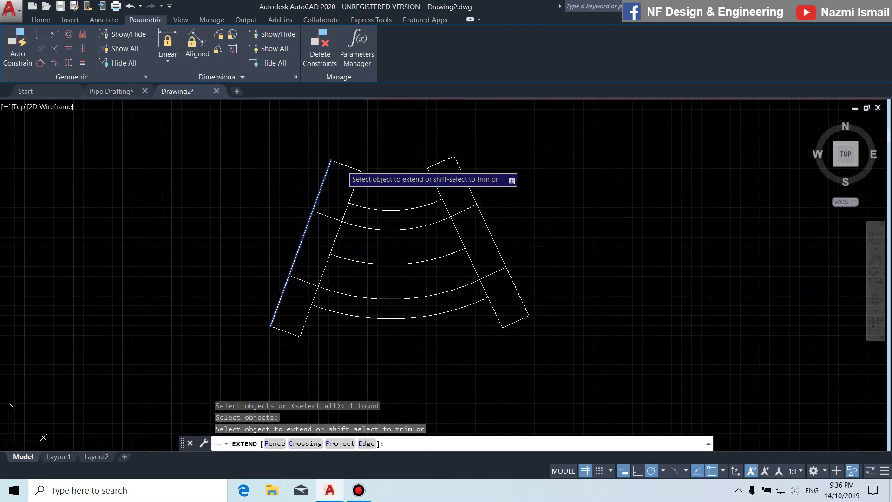
pyautogui.click(325, 215)
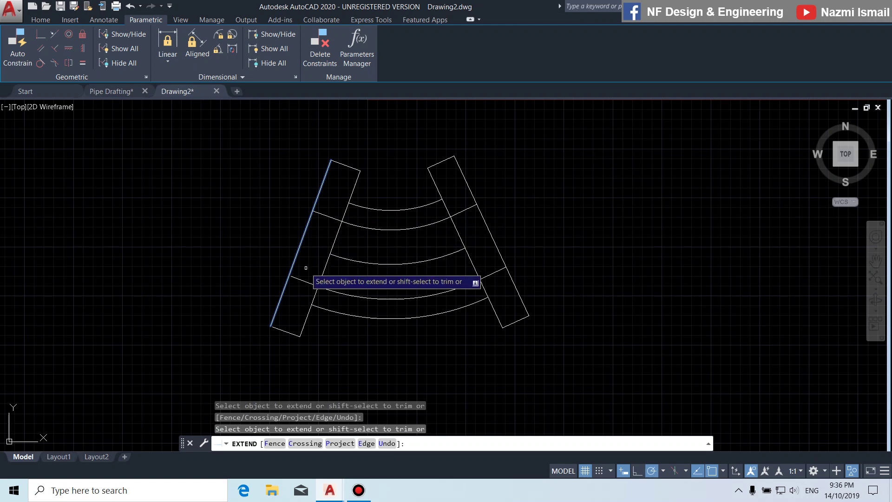
pyautogui.scroll(5, 302, 280)
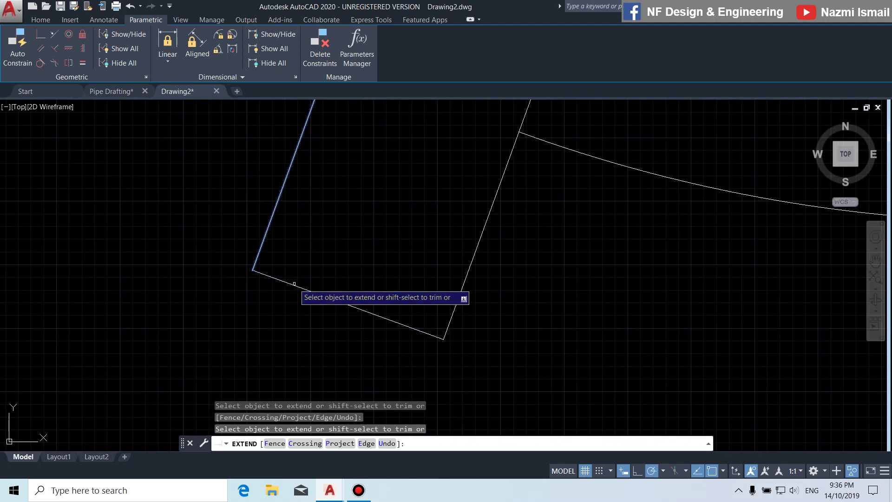
pyautogui.press('Return')
pyautogui.scroll(-3, 294, 292)
pyautogui.scroll(-3, 367, 301)
# Trim the four inner flange edges between the upper and lower arcs.
pyautogui.write('tr')
pyautogui.press('Return')
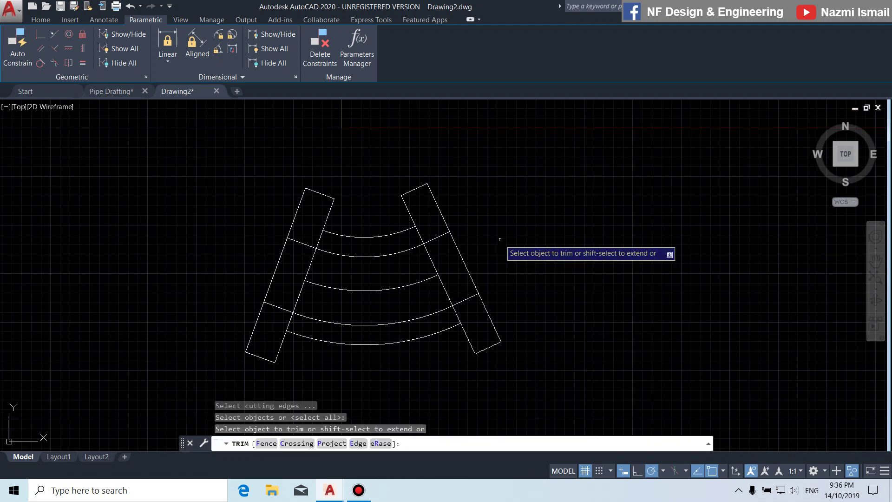
pyautogui.click(419, 234)
pyautogui.click(320, 239)
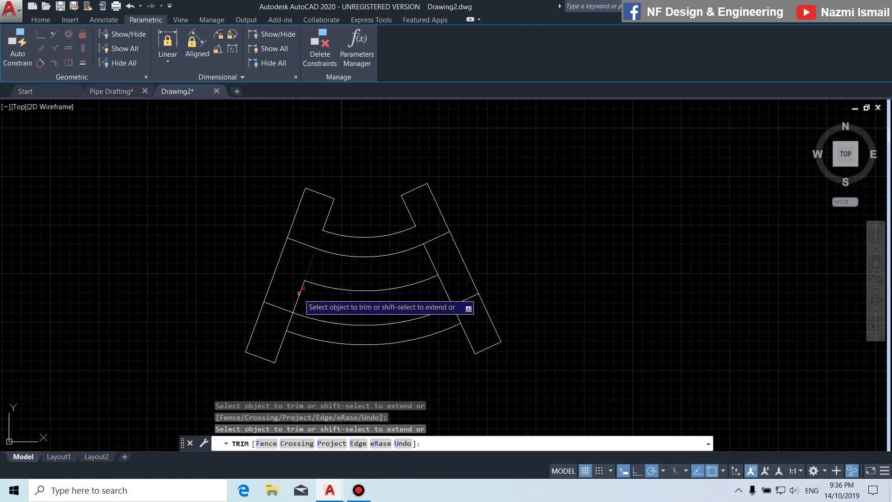
pyautogui.click(292, 322)
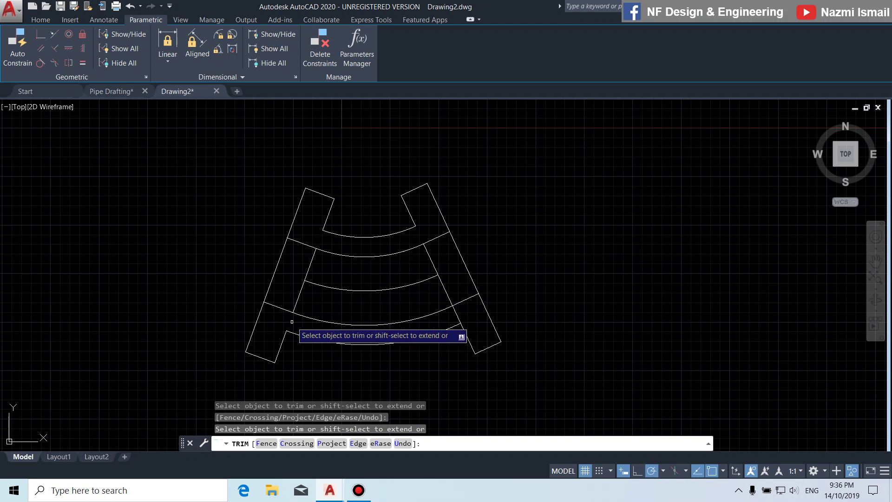
pyautogui.click(457, 314)
pyautogui.press('Return')
pyautogui.moveTo(523, 315); pyautogui.dragTo(576, 326, button='middle')
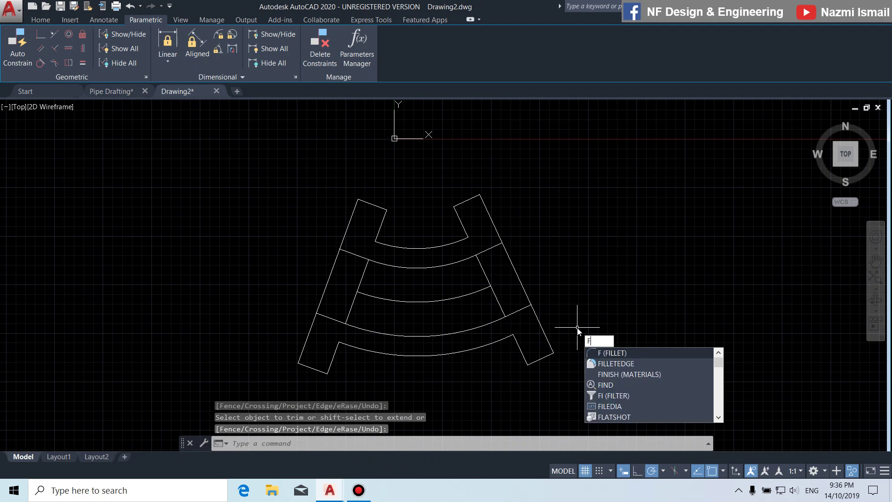
# Fillet the right leg's lower corners with radius 10 in Multiple mode.
pyautogui.press('Return')
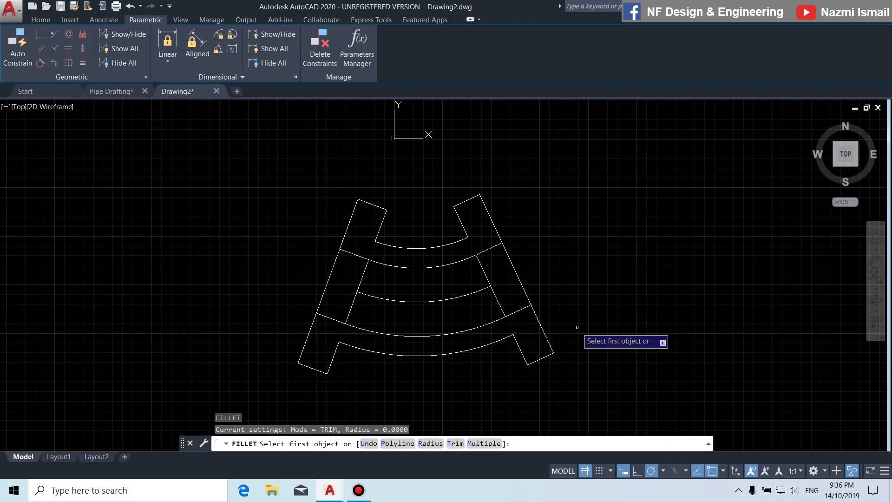
pyautogui.click(437, 443)
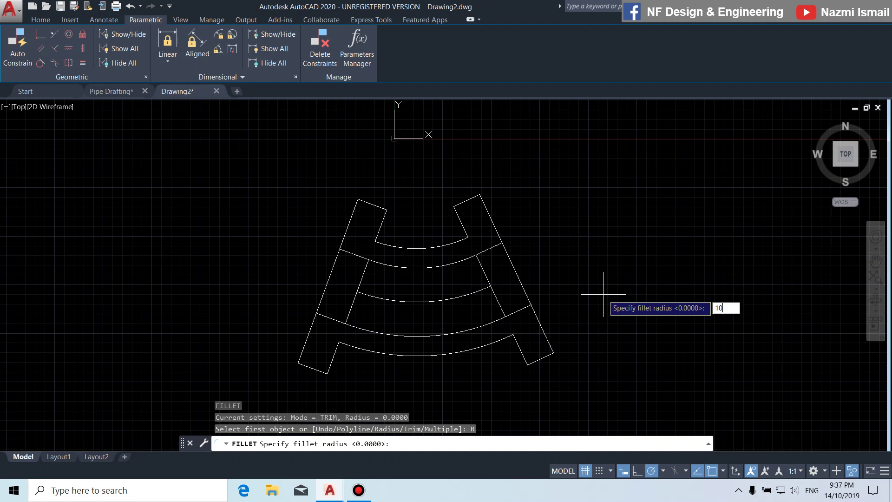
pyautogui.write('10')
pyautogui.press('Return')
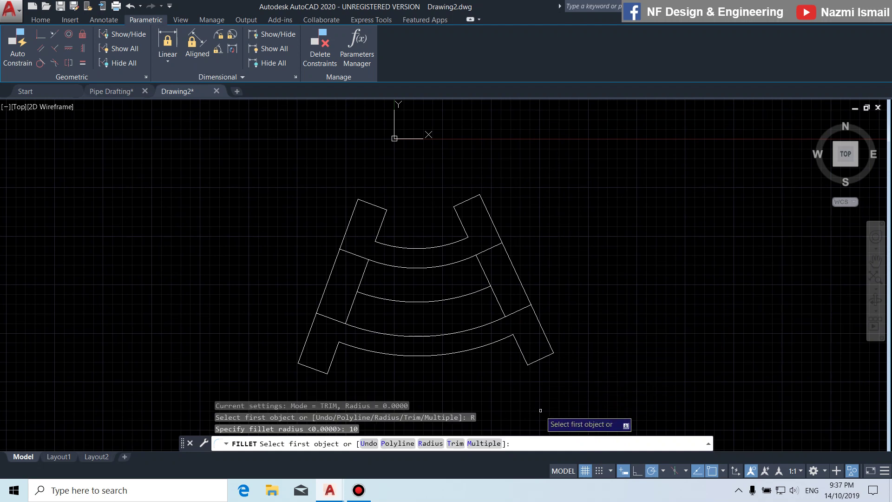
pyautogui.click(483, 442)
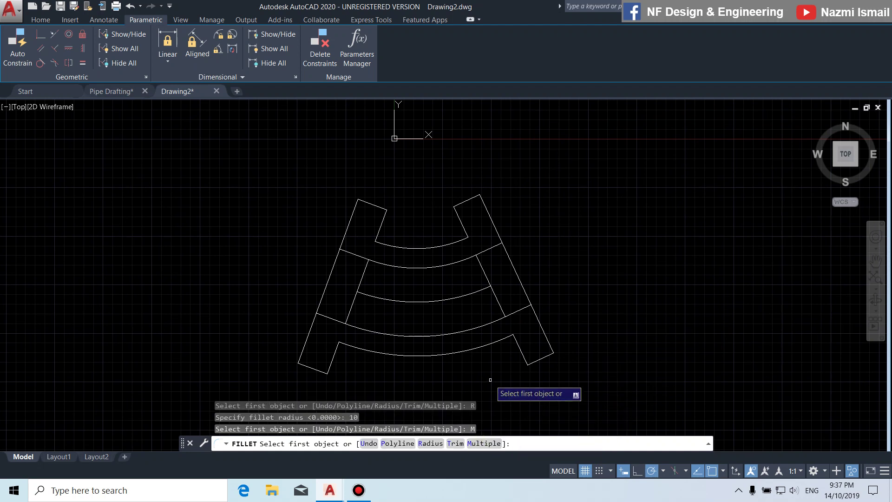
pyautogui.click(518, 345)
pyautogui.click(505, 341)
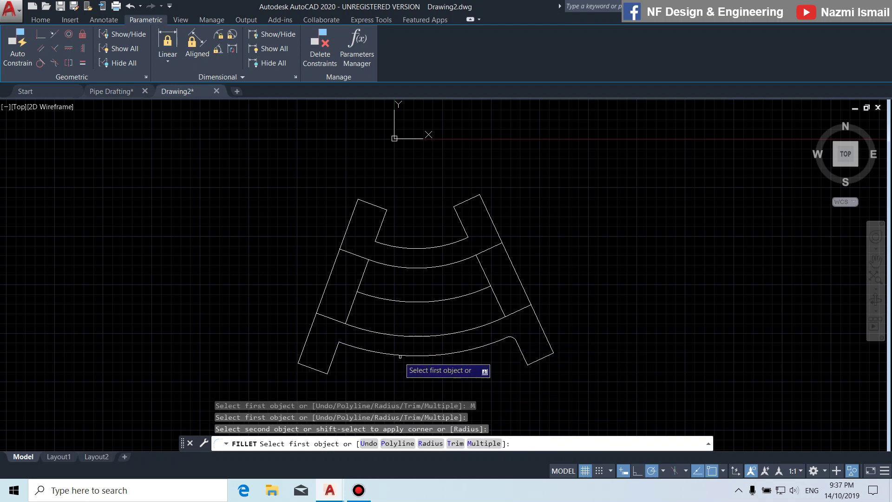
pyautogui.click(535, 359)
pyautogui.click(524, 357)
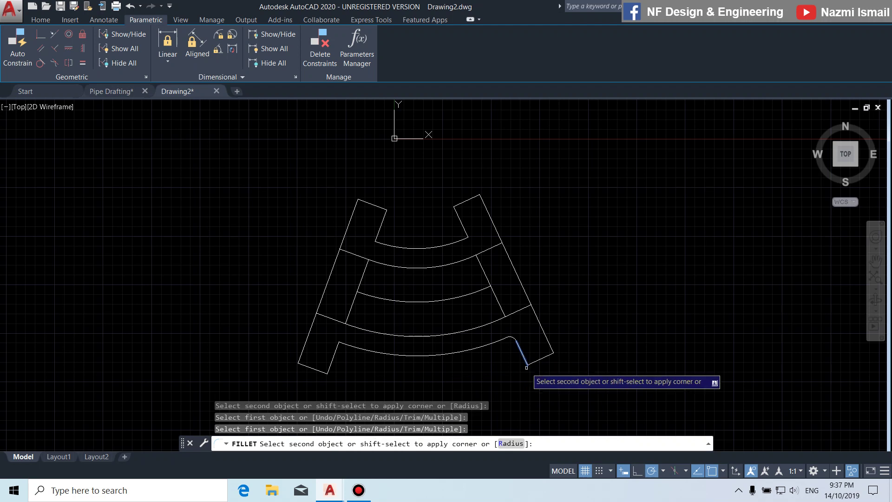
pyautogui.click(539, 359)
# Round both legs' upper inner corners and the left leg's lower-right corner with R10 fillets.
pyautogui.click(459, 203)
pyautogui.click(458, 214)
pyautogui.click(382, 209)
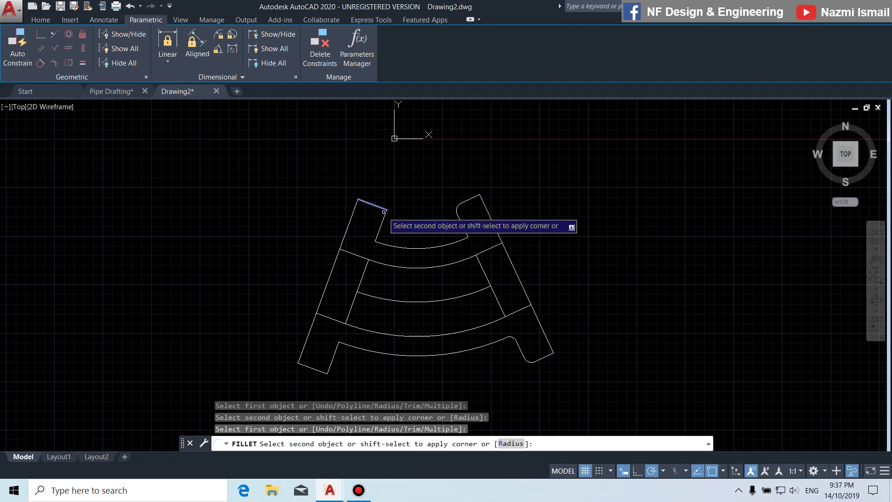
pyautogui.click(381, 221)
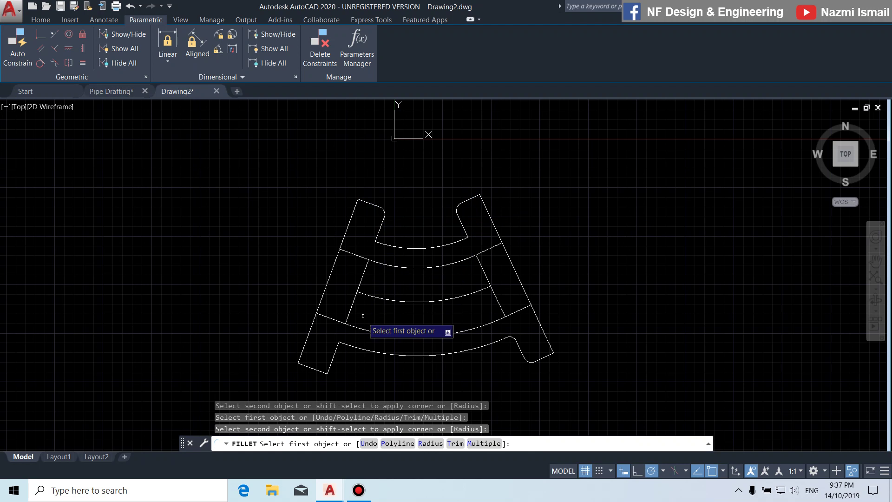
pyautogui.click(333, 358)
pyautogui.click(320, 371)
pyautogui.press('Return')
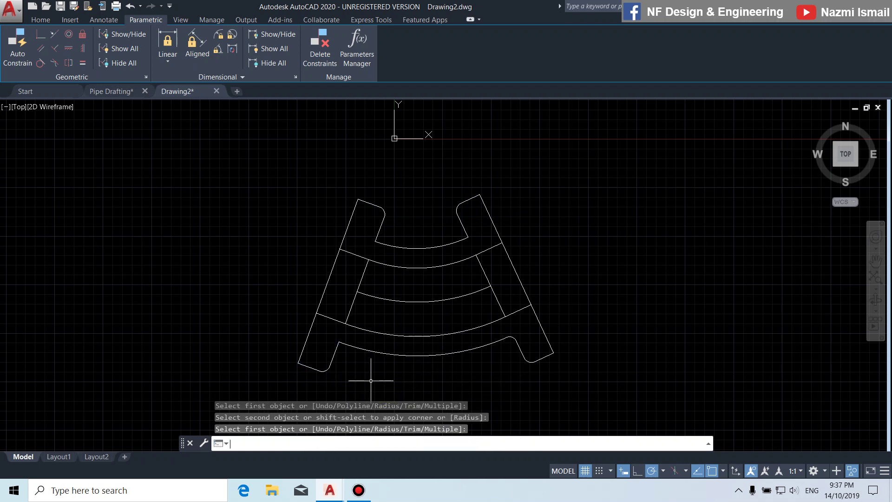
# Fillet the bottom arc's corner with radius 15.
pyautogui.write('f')
pyautogui.press('Return')
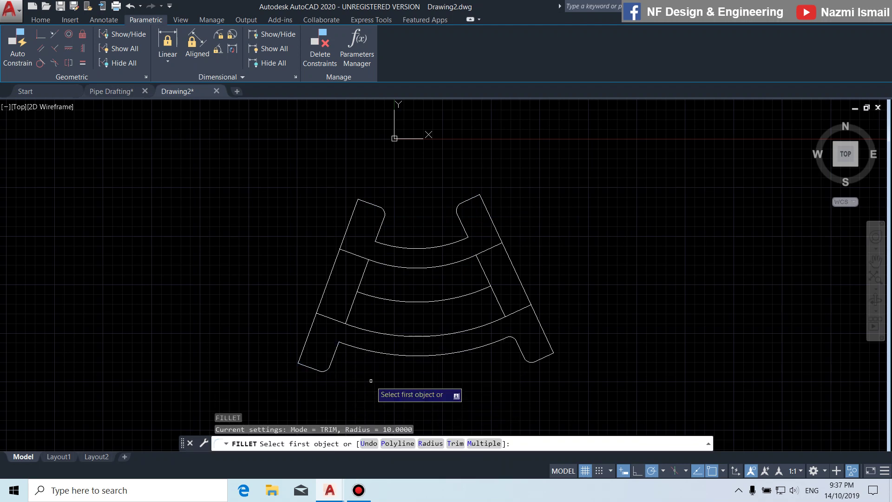
pyautogui.click(431, 444)
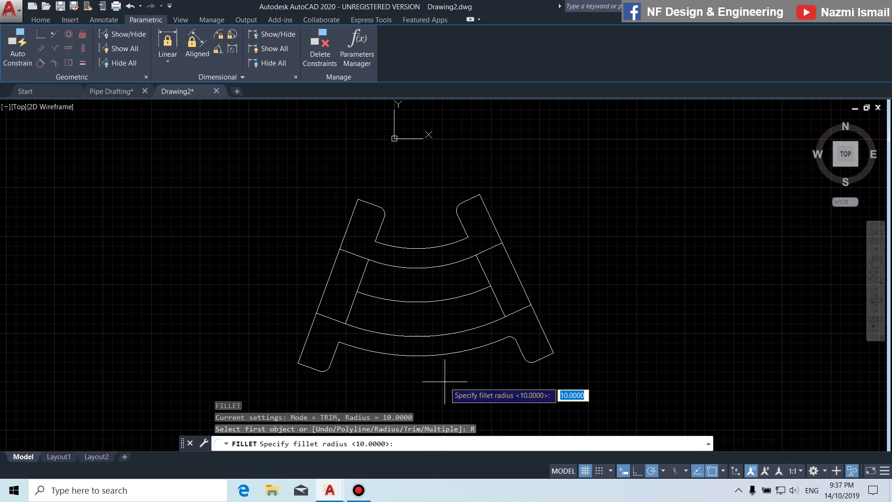
pyautogui.press('Return')
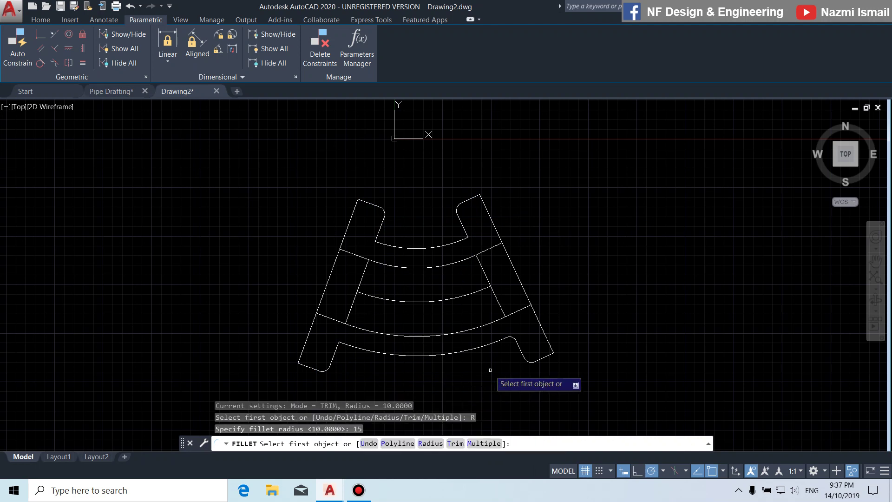
pyautogui.scroll(4, 514, 339)
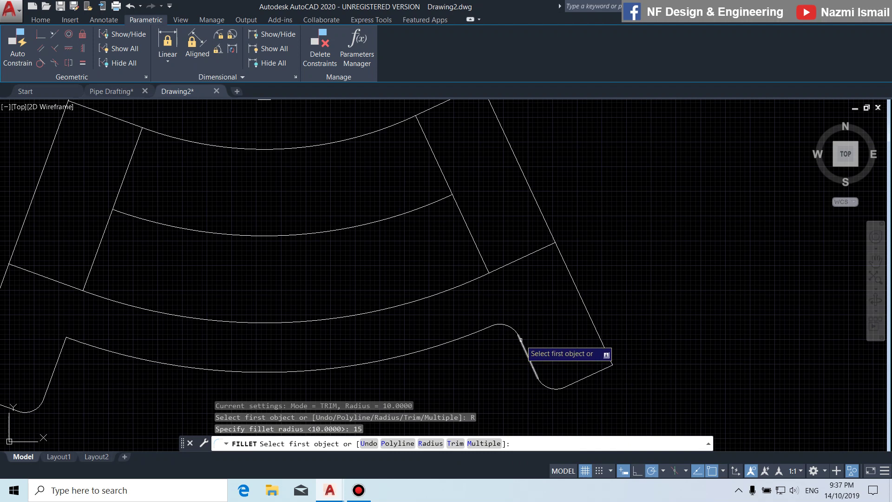
pyautogui.click(484, 330)
pyautogui.click(481, 328)
pyautogui.scroll(-3, 469, 357)
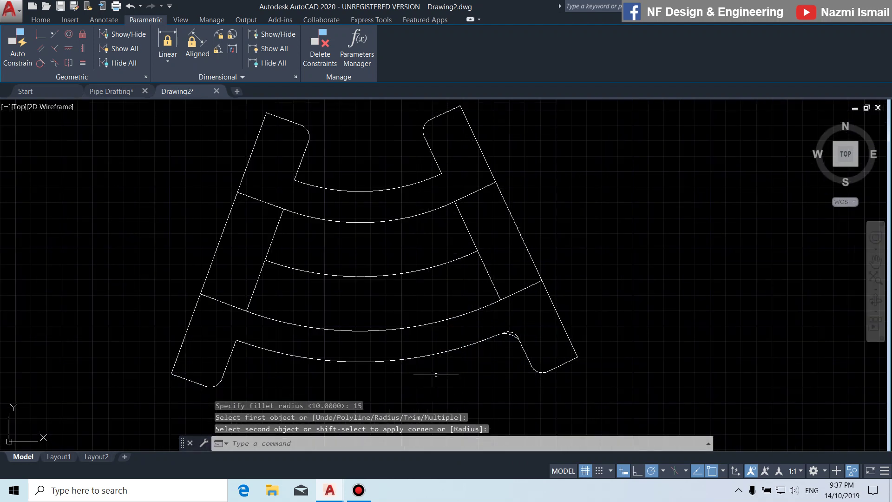
# Add R15 fillets to the bottom-left arc corner and both notch corners against the top arc.
pyautogui.press('Return')
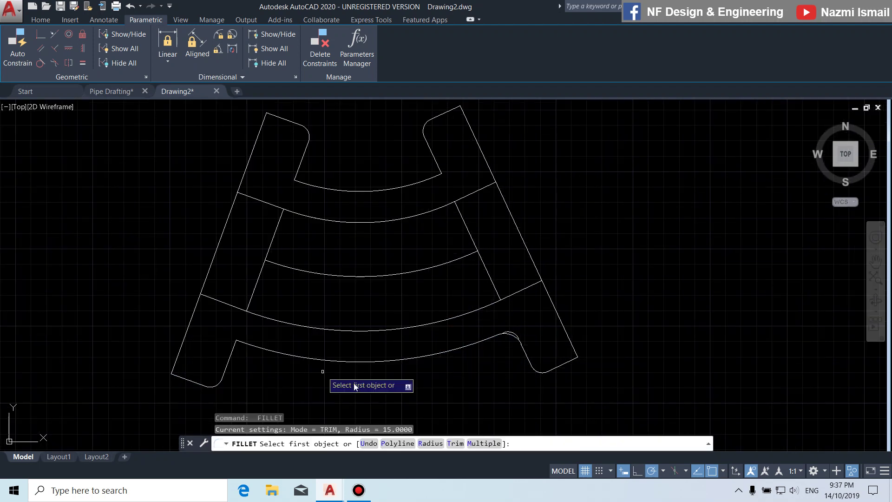
pyautogui.click(478, 442)
pyautogui.click(246, 345)
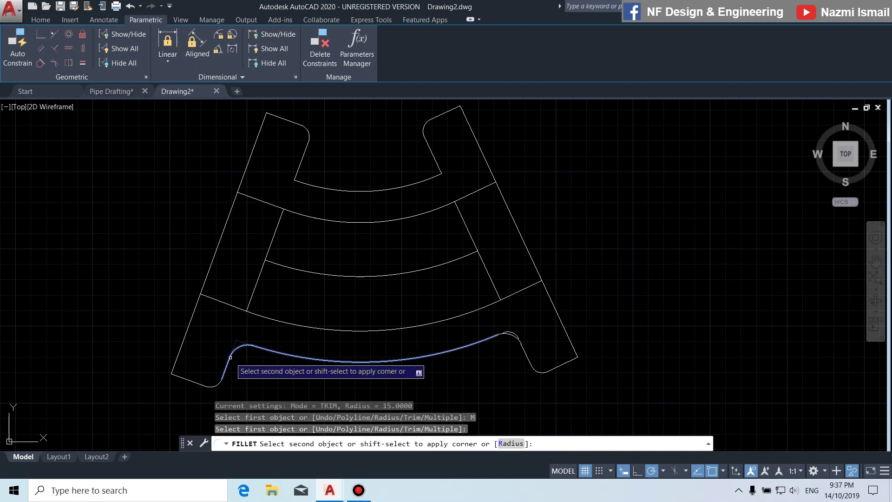
pyautogui.click(231, 356)
pyautogui.click(440, 169)
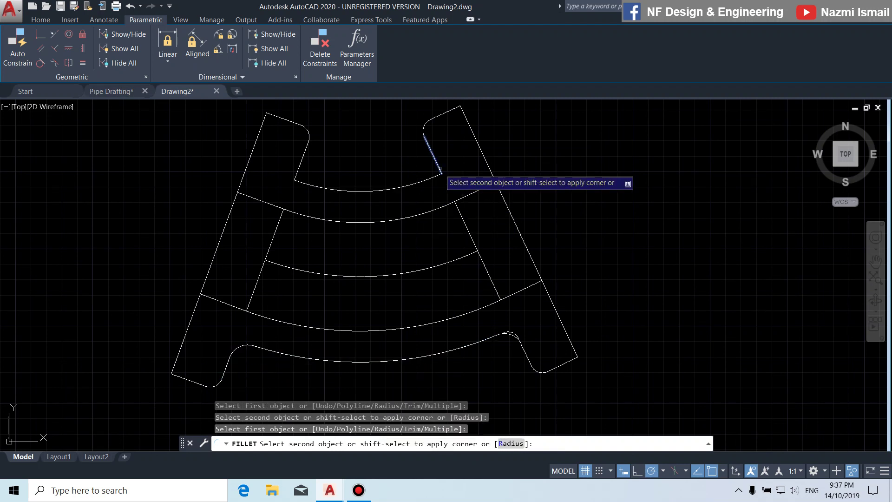
pyautogui.click(436, 175)
pyautogui.click(299, 170)
pyautogui.click(301, 181)
pyautogui.press('Escape')
# Delete the leftover small arc near the notch.
pyautogui.scroll(5, 545, 341)
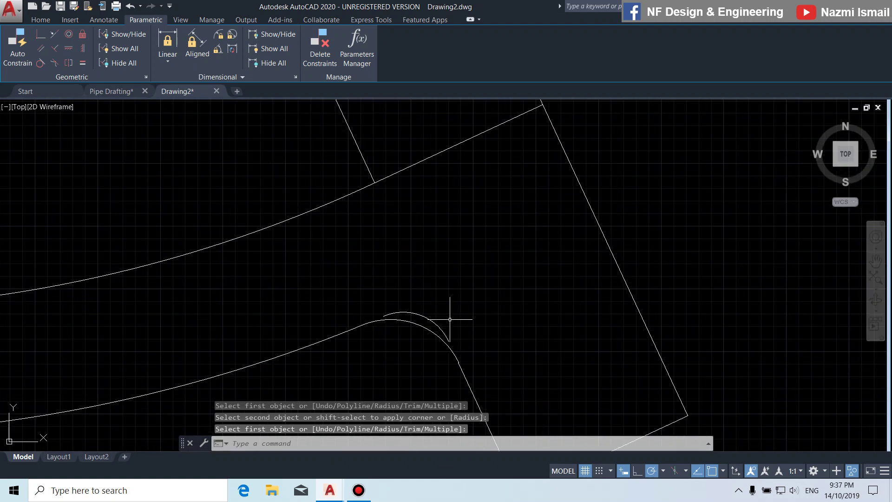
pyautogui.press('Escape')
pyautogui.click(431, 318)
pyautogui.press('Delete')
pyautogui.scroll(-5, 518, 355)
pyautogui.scroll(3, 416, 290)
pyautogui.scroll(-1, 414, 320)
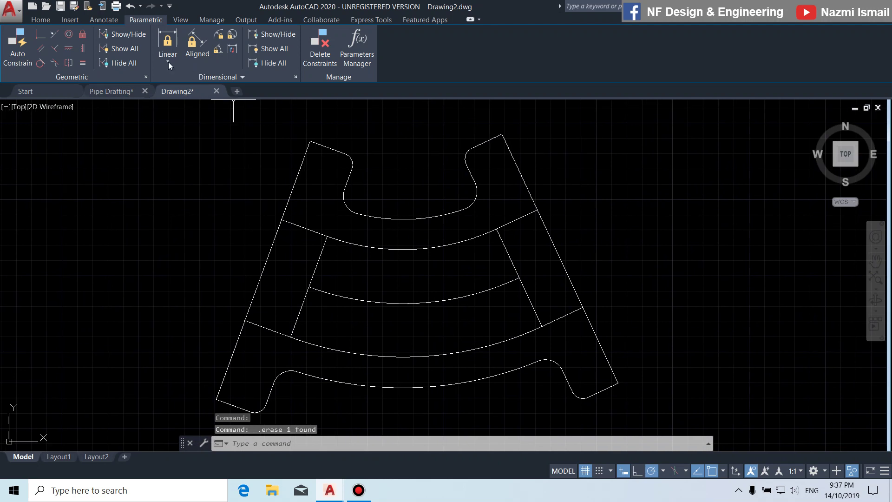
pyautogui.click(41, 20)
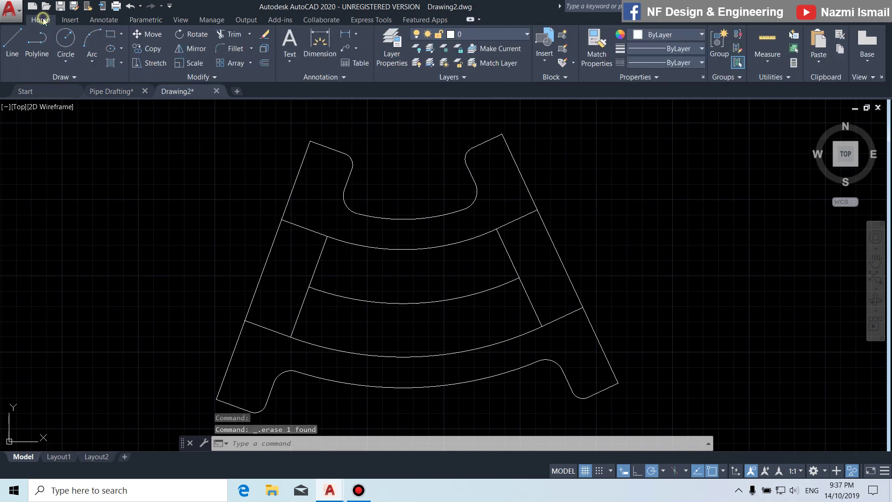
# From the Linetype dropdown's Other…, load ACAD_ISO02W100 and then CENTER in the Linetype Manager.
pyautogui.click(676, 63)
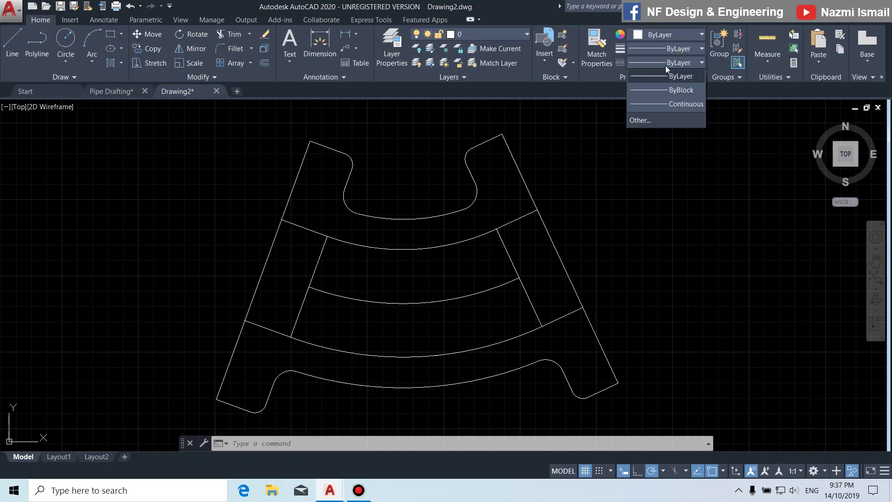
pyautogui.click(633, 122)
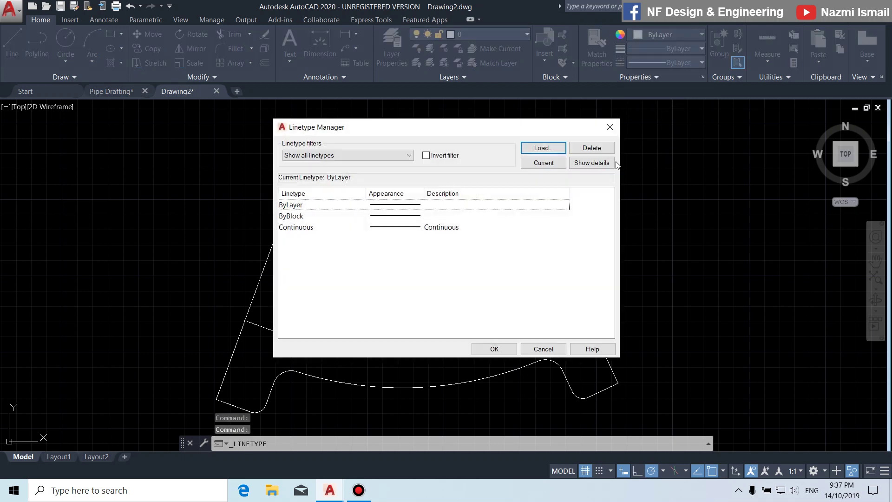
pyautogui.click(543, 149)
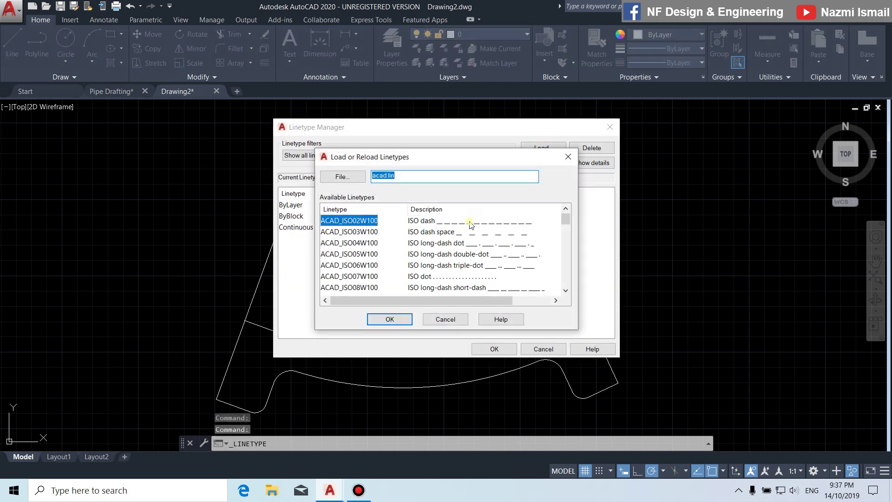
pyautogui.click(391, 319)
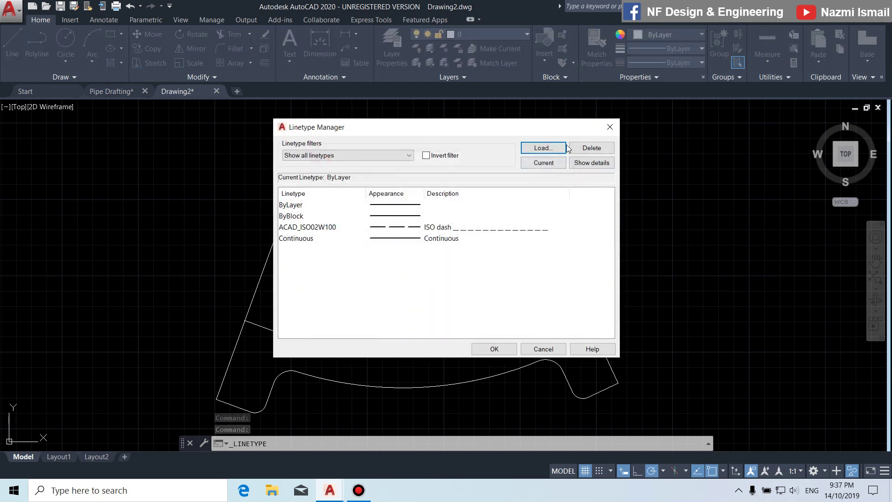
pyautogui.click(542, 148)
pyautogui.scroll(-5, 503, 276)
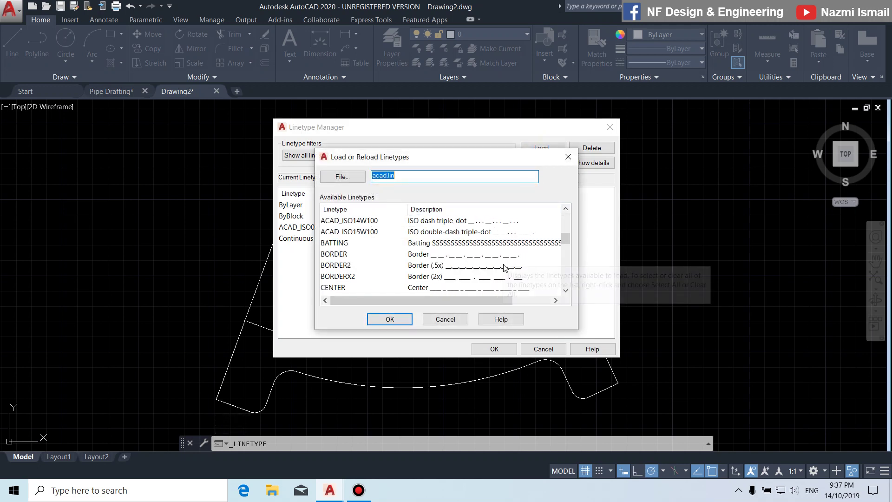
pyautogui.click(488, 257)
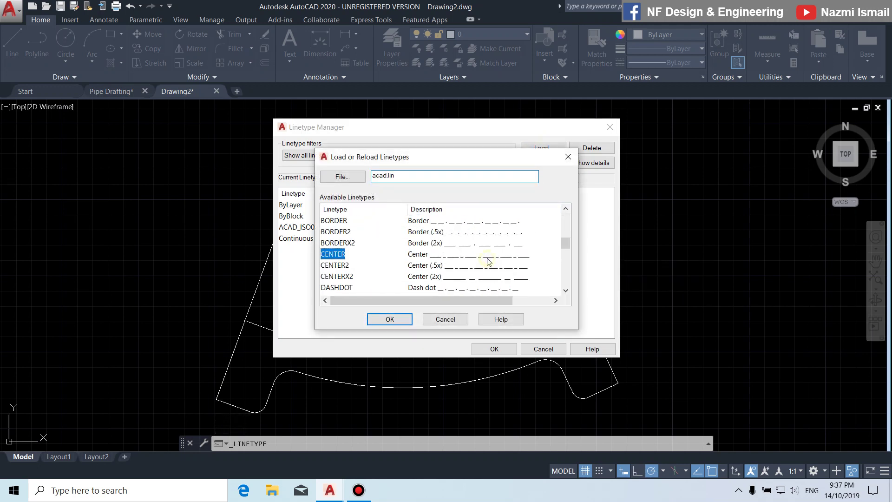
pyautogui.click(402, 321)
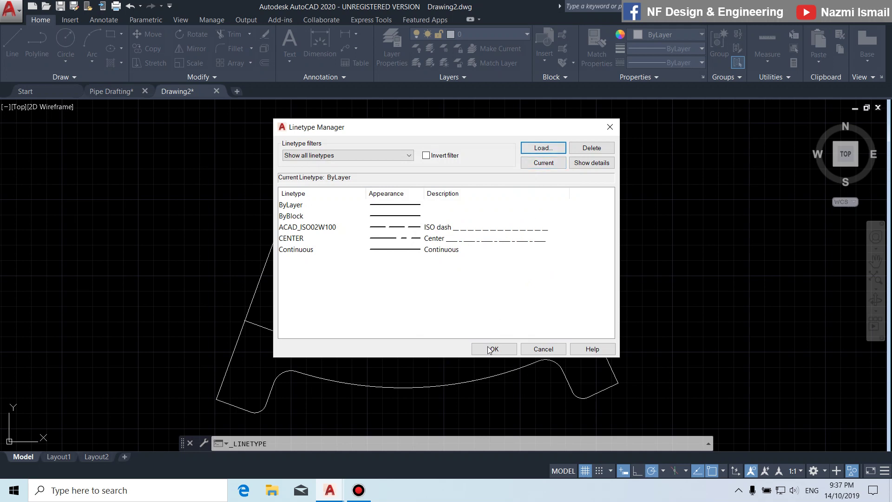
pyautogui.click(488, 349)
# Give the middle arc the CENTER linetype.
pyautogui.click(450, 316)
pyautogui.click(398, 264)
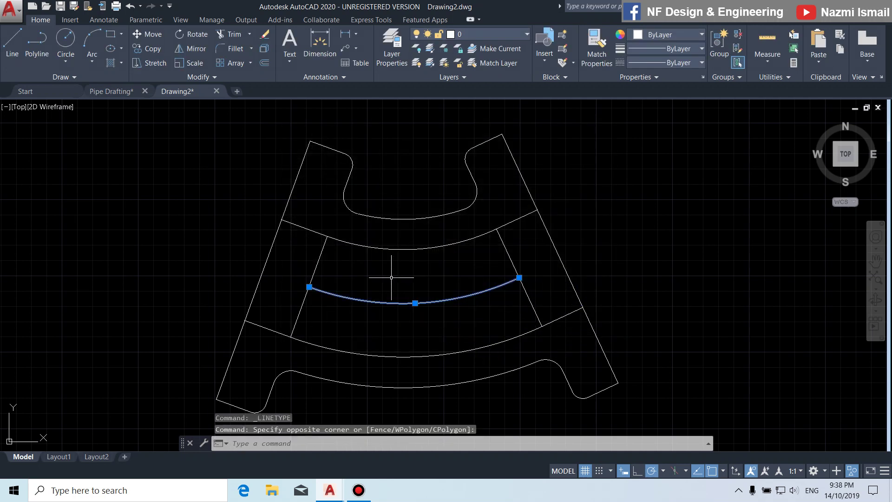
pyautogui.click(687, 64)
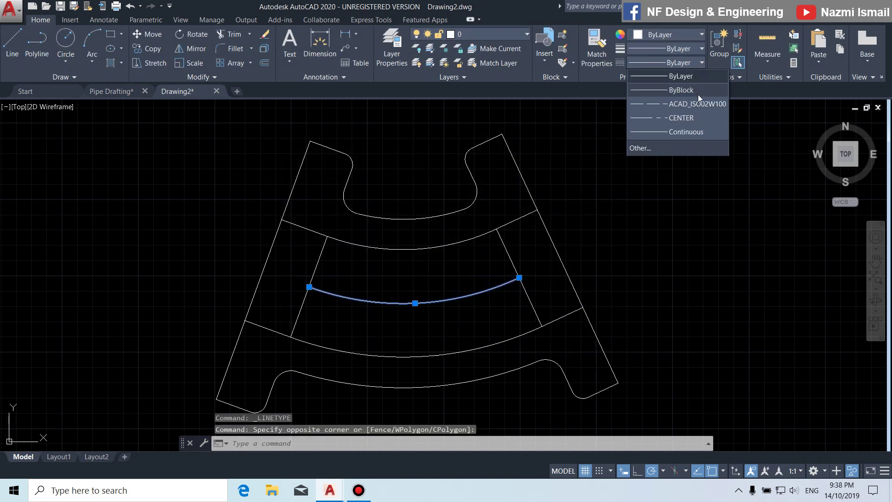
pyautogui.click(674, 119)
pyautogui.press('Escape')
# Make the left and right radial lines ACAD_ISO02W100 dashed.
pyautogui.click(541, 300)
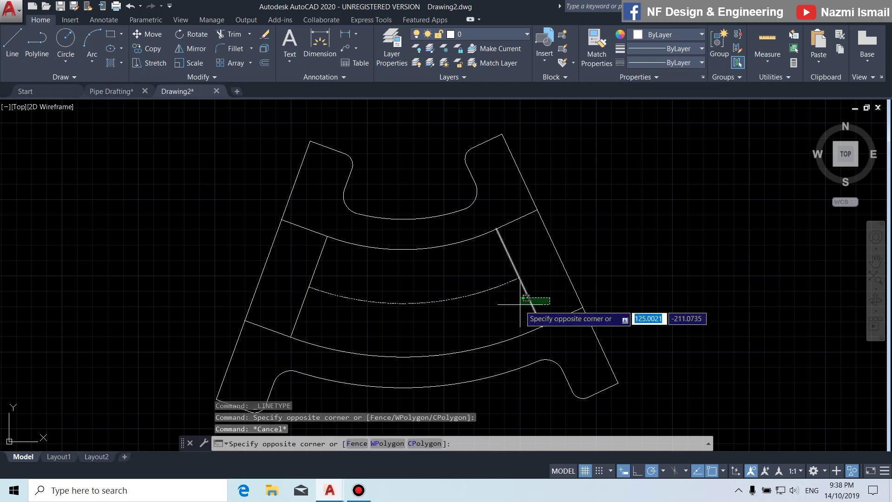
pyautogui.click(499, 301)
pyautogui.click(342, 312)
pyautogui.click(292, 308)
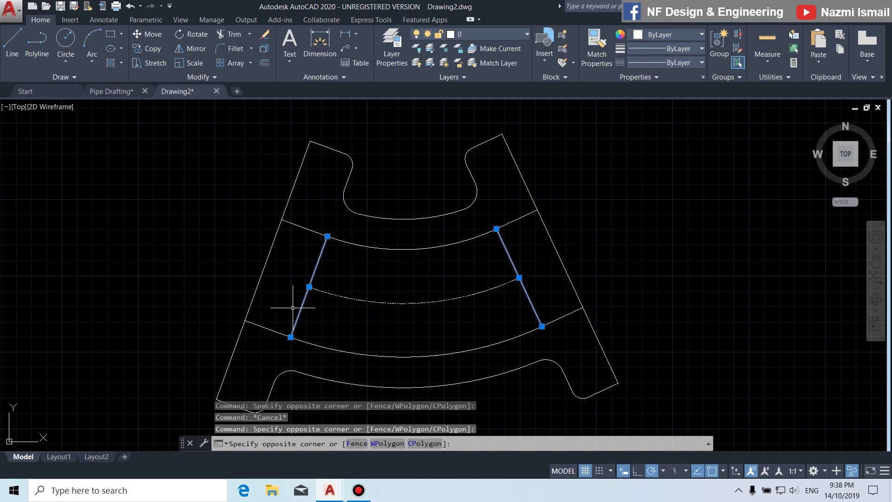
pyautogui.click(699, 64)
pyautogui.click(676, 104)
pyautogui.press('Escape')
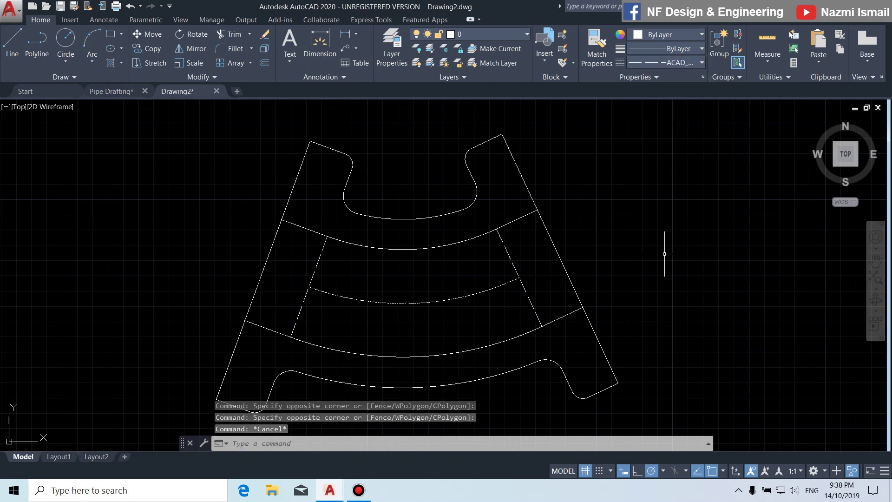
# Set the two dashed radial lines' linetype scale to 0.5 in Properties.
pyautogui.press('Return')
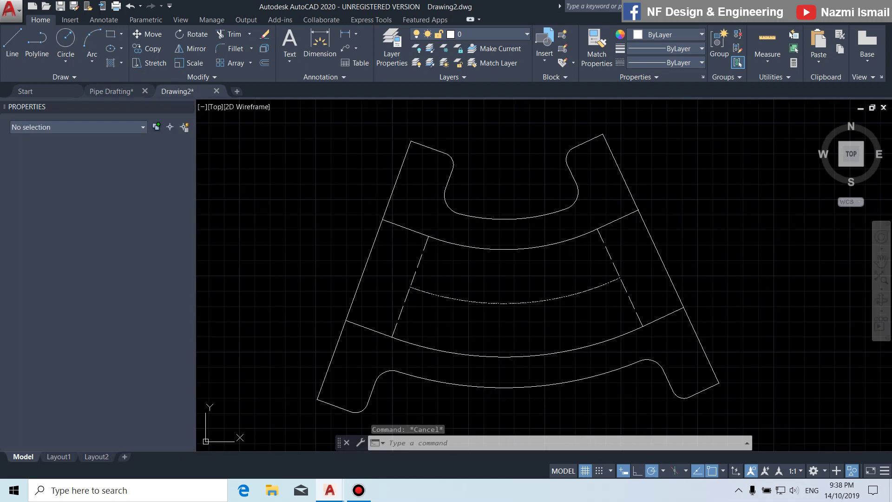
pyautogui.click(662, 312)
pyautogui.click(603, 297)
pyautogui.click(469, 295)
pyautogui.click(387, 325)
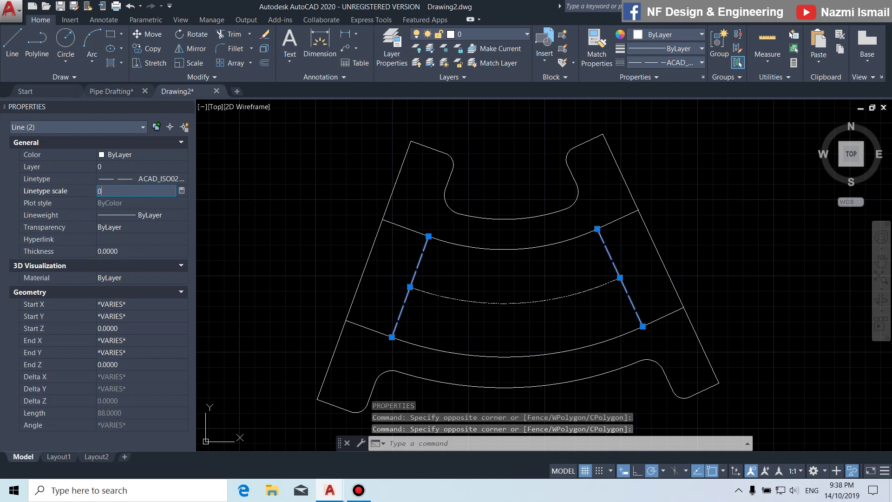
pyautogui.write('0.5')
pyautogui.press('Return')
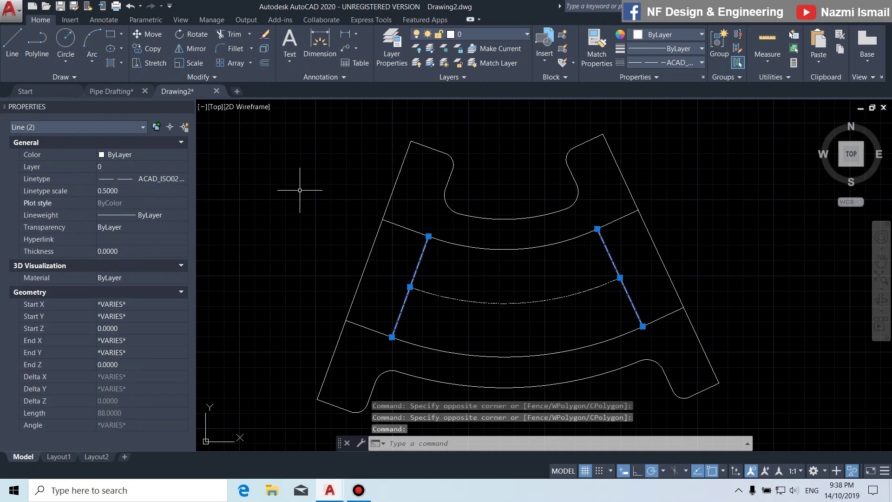
pyautogui.press('Escape')
# Set the middle centre-line arc's linetype scale to 25, then close Properties.
pyautogui.click(577, 308)
pyautogui.click(518, 289)
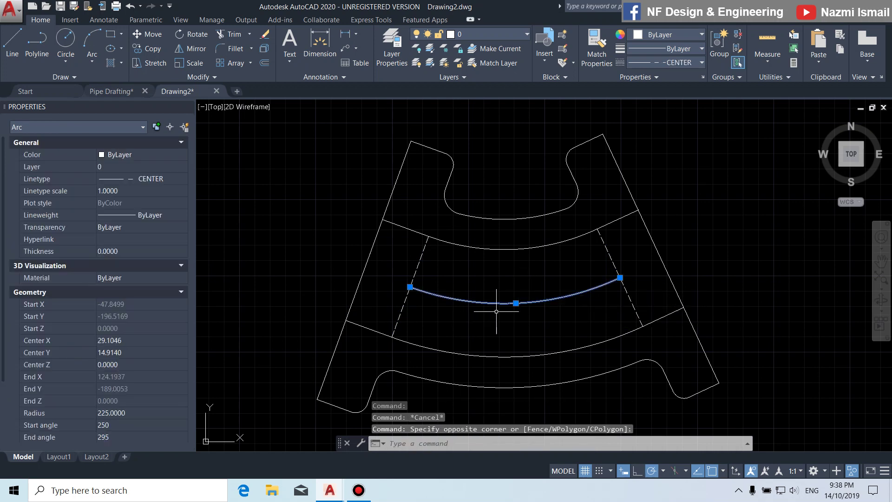
pyautogui.click(122, 188)
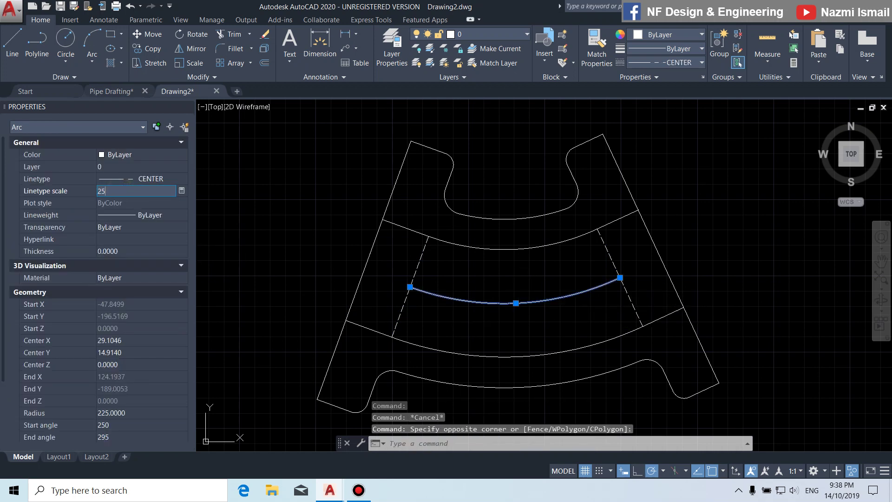
pyautogui.write('25')
pyautogui.press('Return')
pyautogui.press('Escape')
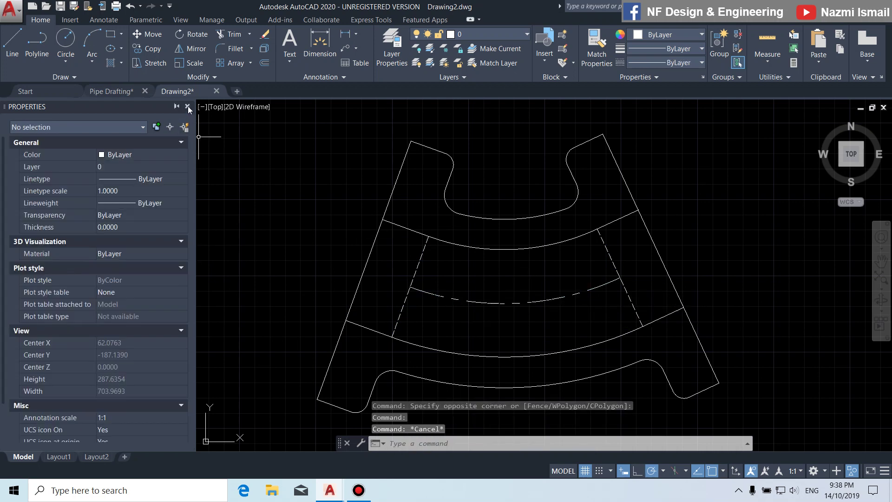
pyautogui.click(188, 107)
# Extend both ends of the centre arc to the sloped outer edges with TRIM.
pyautogui.write('tr')
pyautogui.press('Return')
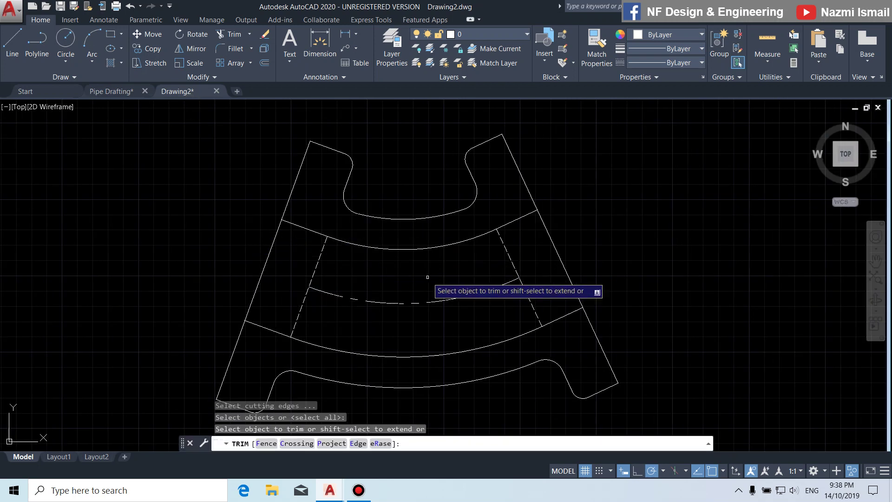
pyautogui.keyDown('shift'); pyautogui.click(509, 282); pyautogui.keyUp('shift')
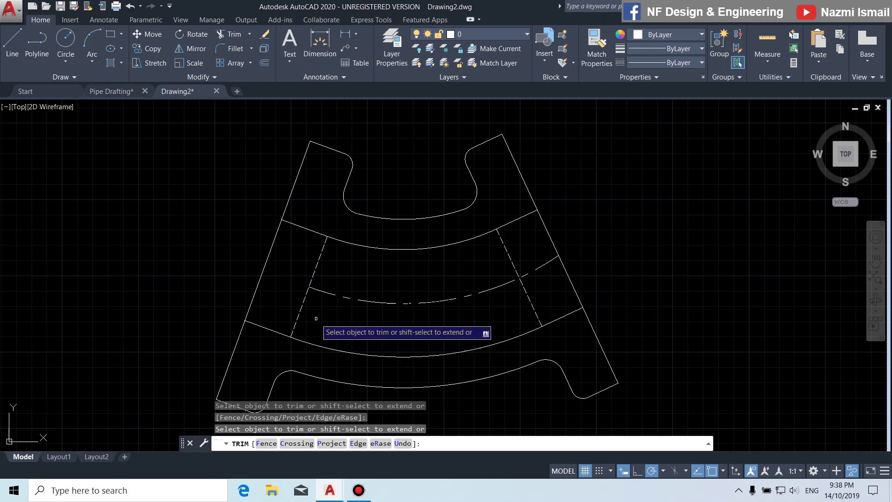
pyautogui.keyDown('shift'); pyautogui.click(325, 292); pyautogui.keyUp('shift')
pyautogui.press('Return')
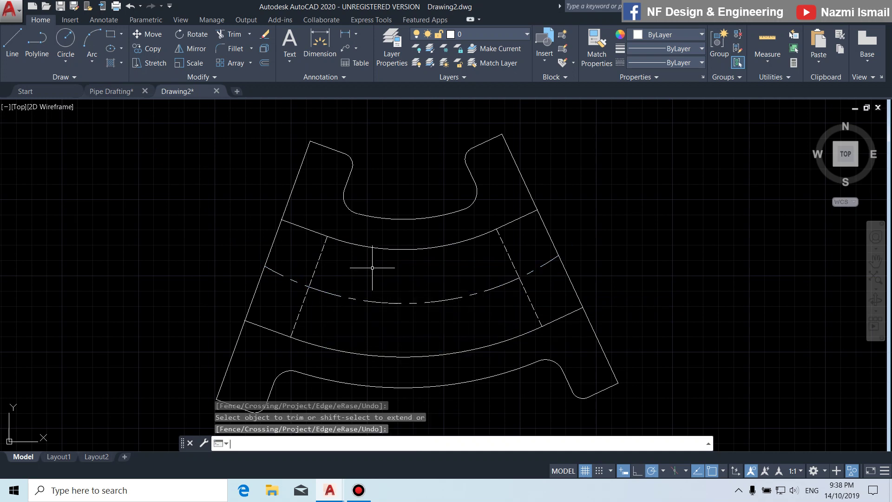
pyautogui.moveTo(650, 287); pyautogui.dragTo(686, 272, button='middle')
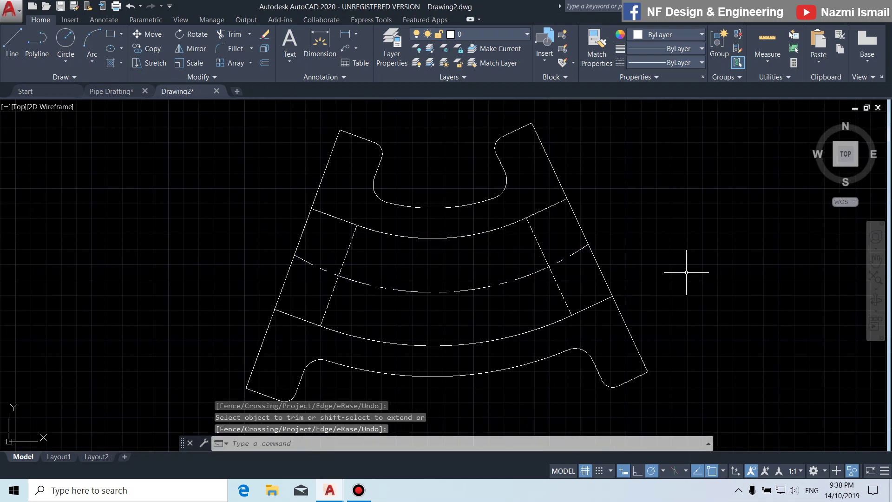
# Hatch the upper and lower bands with the ANSI31 pattern at scale 25.
pyautogui.press('Return')
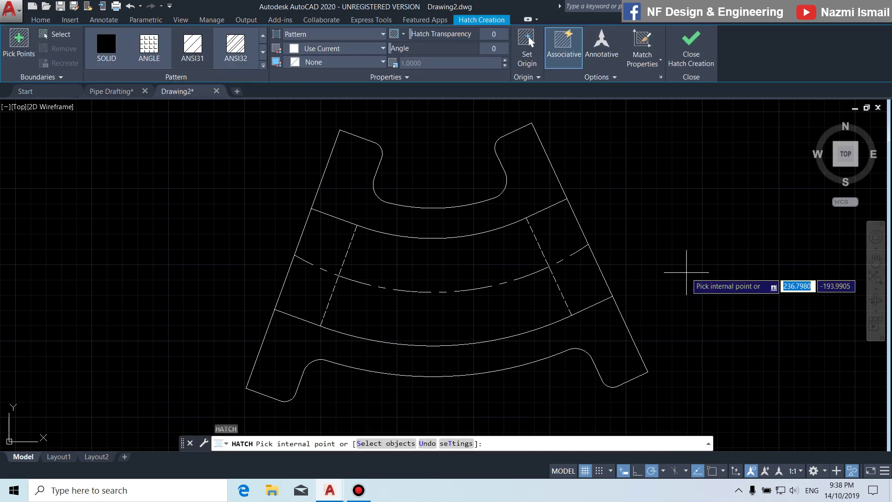
pyautogui.click(525, 209)
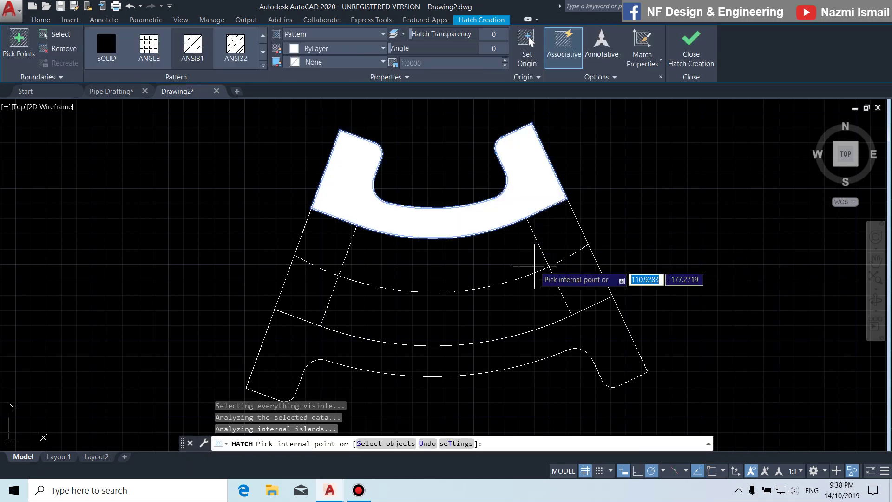
pyautogui.click(556, 345)
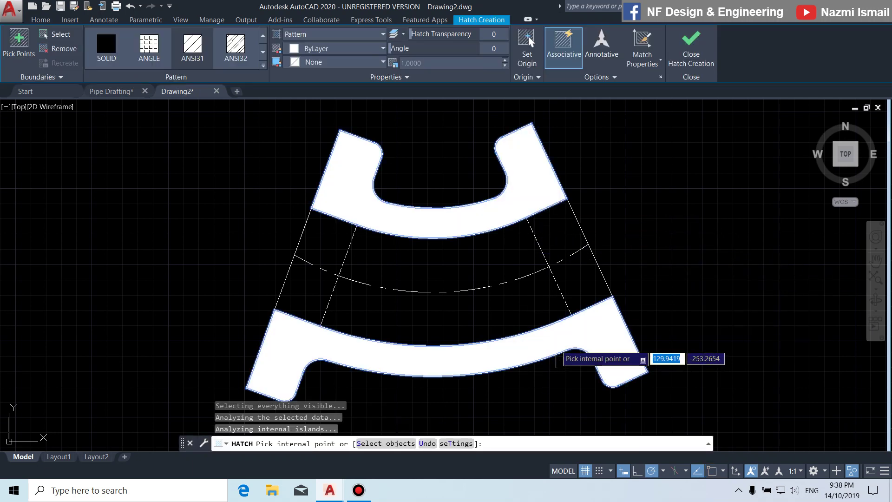
pyautogui.click(193, 52)
pyautogui.click(432, 61)
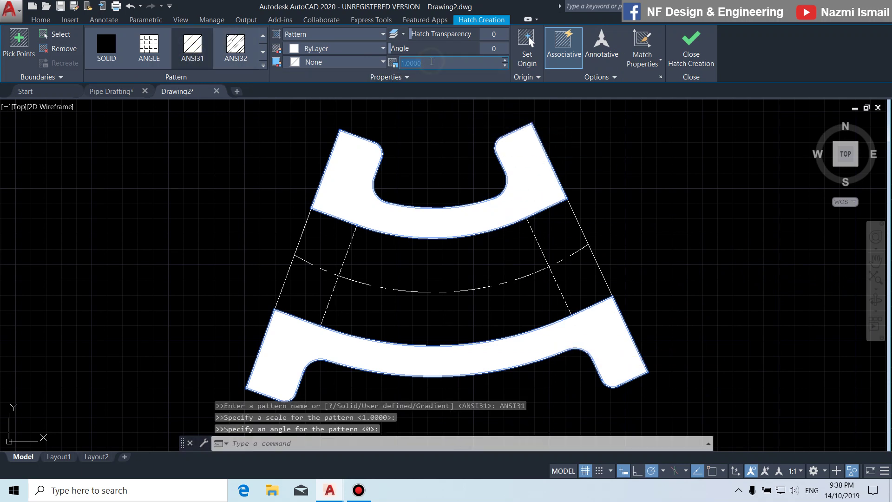
pyautogui.press('Return')
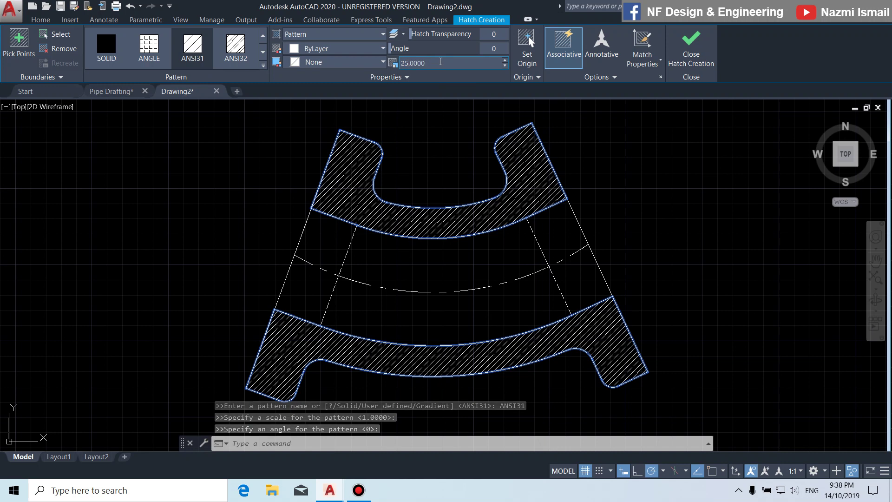
pyautogui.press('Return')
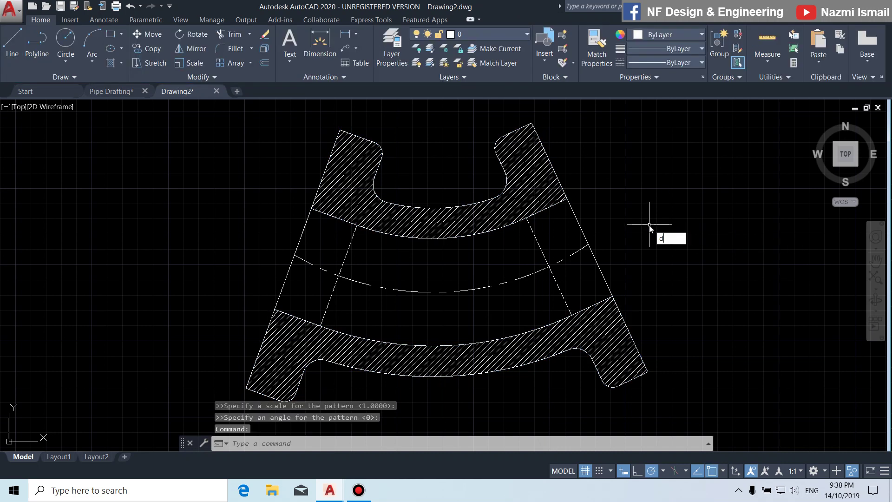
# Begin a dimension at the middle section's edge endpoint, then cancel it.
pyautogui.press('Return')
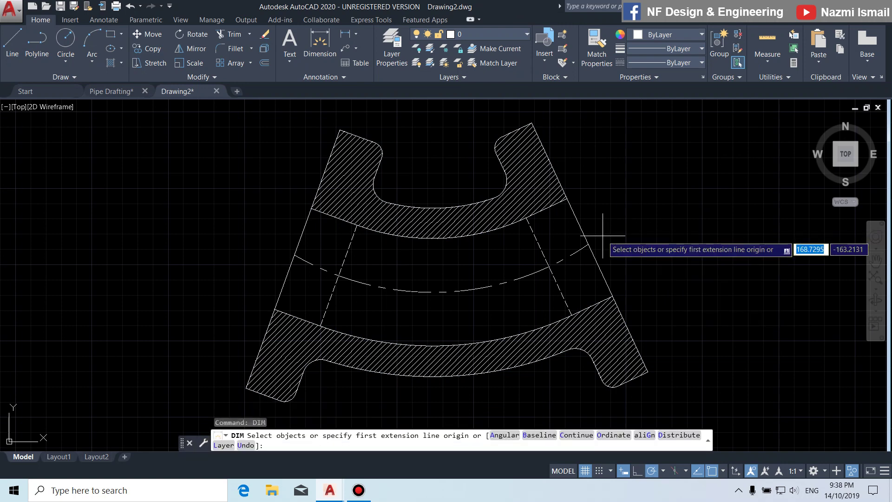
pyautogui.scroll(2, 609, 236)
pyautogui.scroll(3, 570, 155)
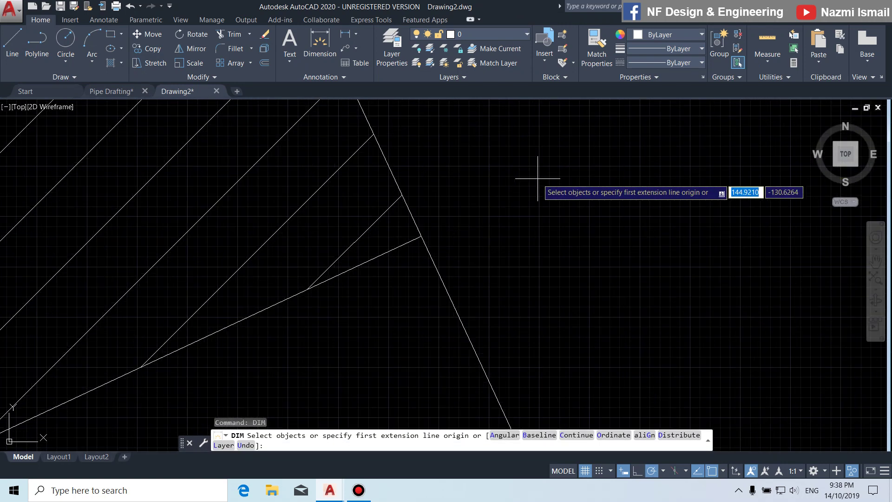
pyautogui.click(421, 236)
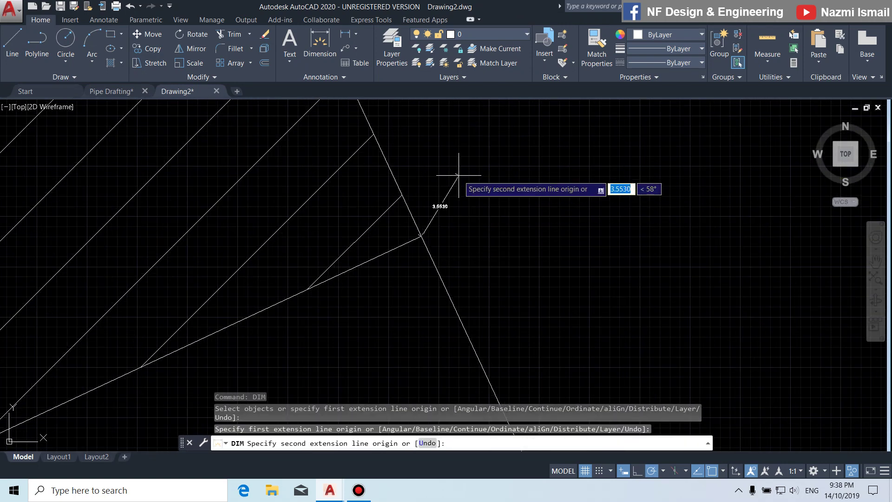
pyautogui.press('Escape')
# Dimension the middle section's right edge as 88, placed beside the edge.
pyautogui.press('Return')
pyautogui.press('Return')
pyautogui.click(421, 236)
pyautogui.scroll(-3, 478, 255)
pyautogui.scroll(3, 579, 308)
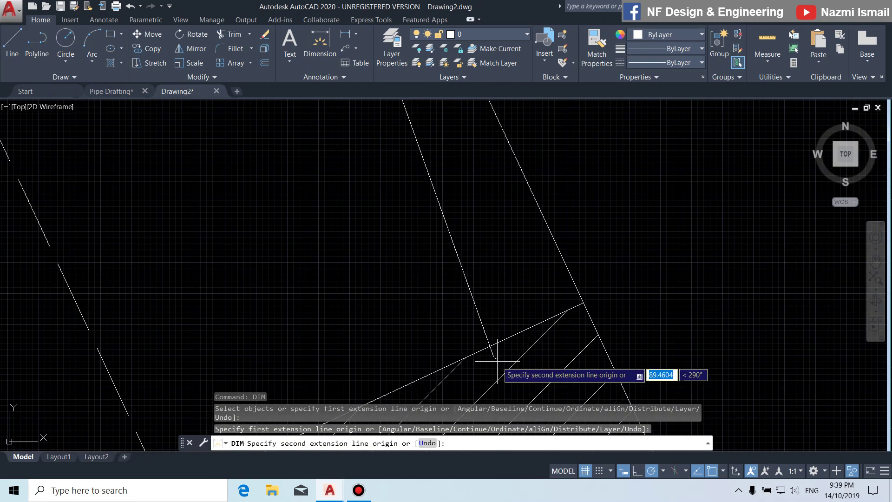
pyautogui.click(582, 303)
pyautogui.scroll(3, 576, 307)
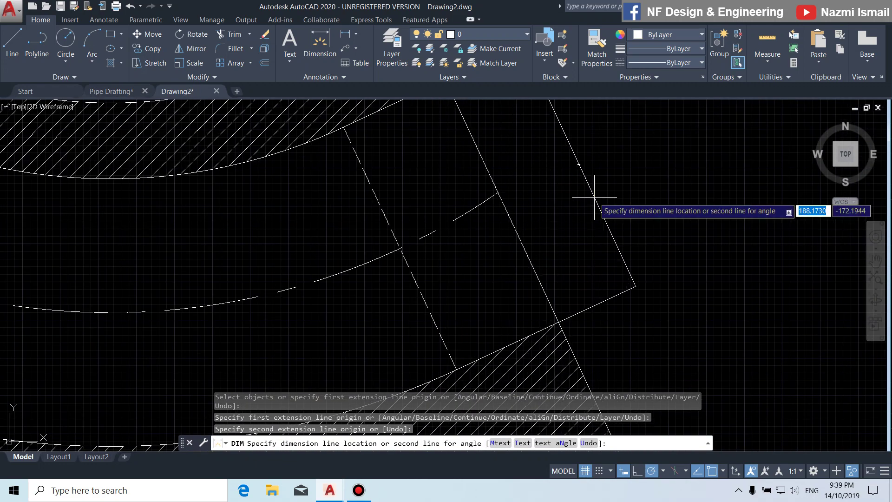
pyautogui.click(578, 207)
pyautogui.scroll(-4, 570, 235)
pyautogui.scroll(3, 557, 228)
pyautogui.press('Return')
pyautogui.scroll(3, 555, 227)
pyautogui.scroll(-5, 558, 249)
# In DIMSTYLE, modify Standard to arrow size 7 with centre marks set to None.
pyautogui.write('dimsty')
pyautogui.press('Return')
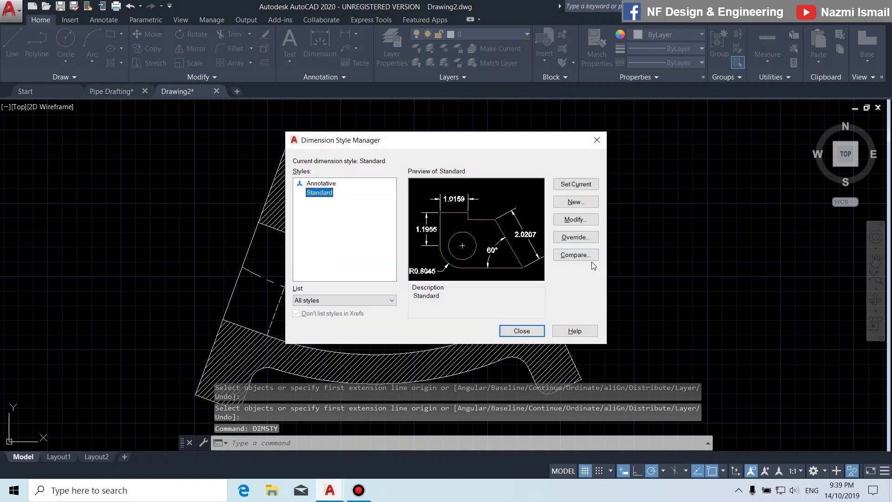
pyautogui.click(575, 219)
pyautogui.click(341, 128)
pyautogui.doubleClick(312, 242)
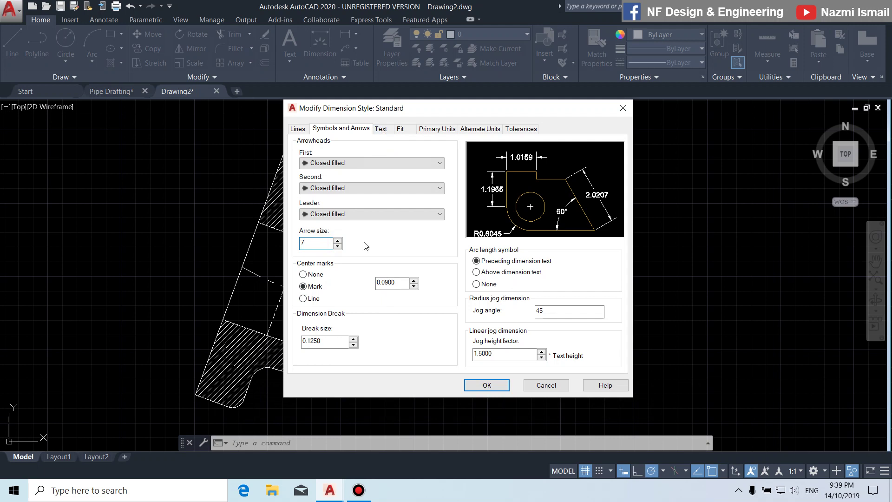
pyautogui.write('7')
pyautogui.click(302, 274)
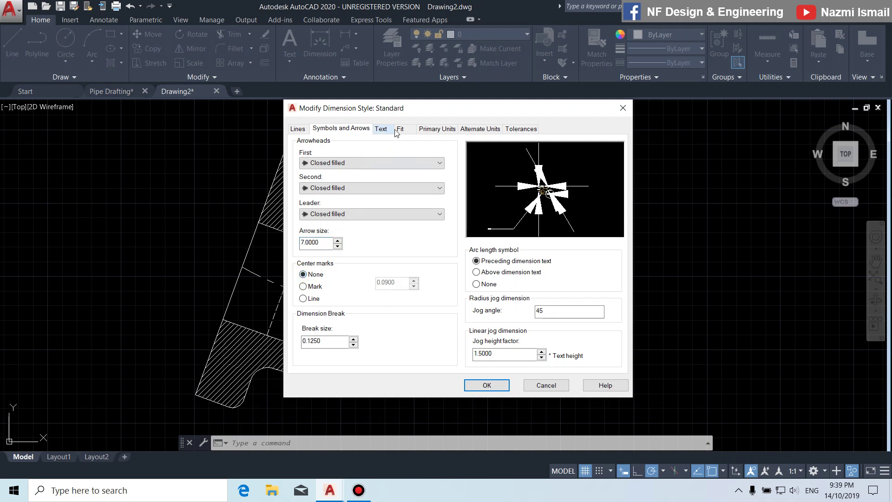
# Set text height 7, ISO standard text alignment and precision 0, then apply and close.
pyautogui.click(380, 131)
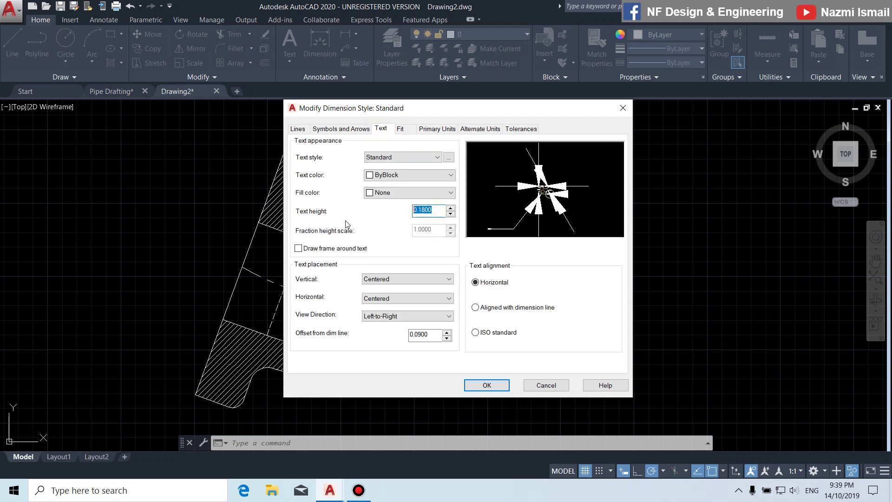
pyautogui.write('7')
pyautogui.click(475, 333)
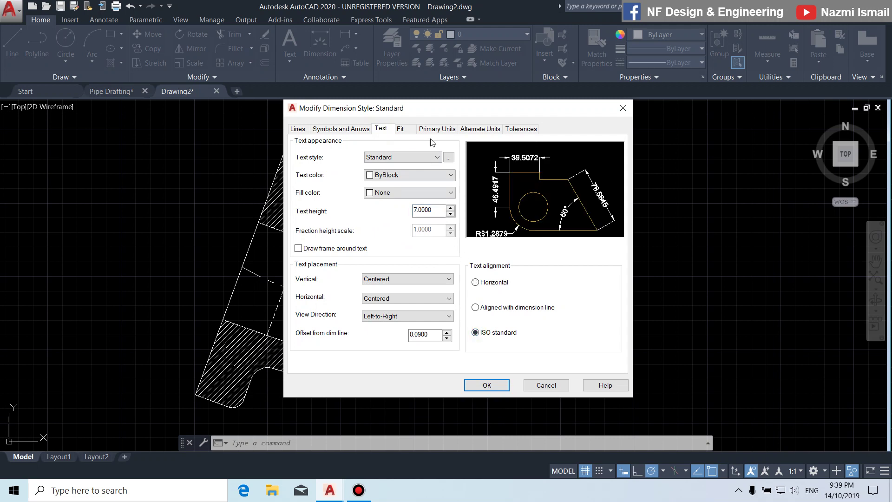
pyautogui.click(434, 130)
pyautogui.click(402, 169)
pyautogui.click(389, 179)
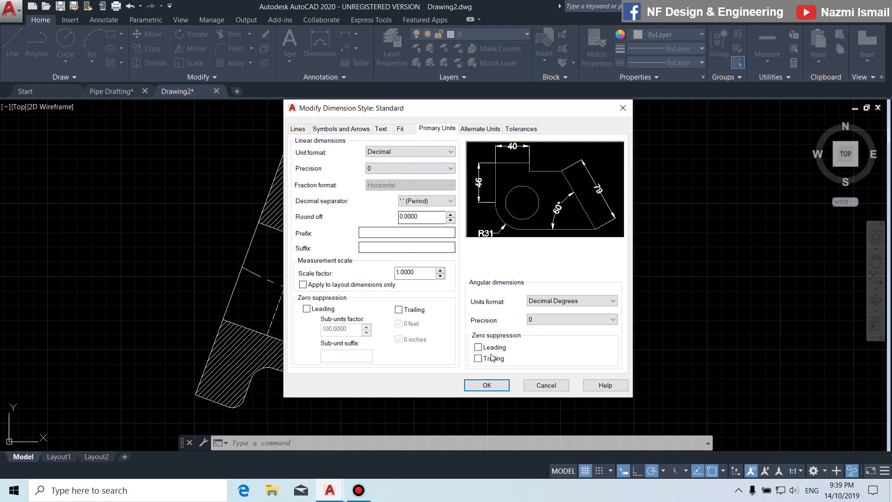
pyautogui.click(487, 385)
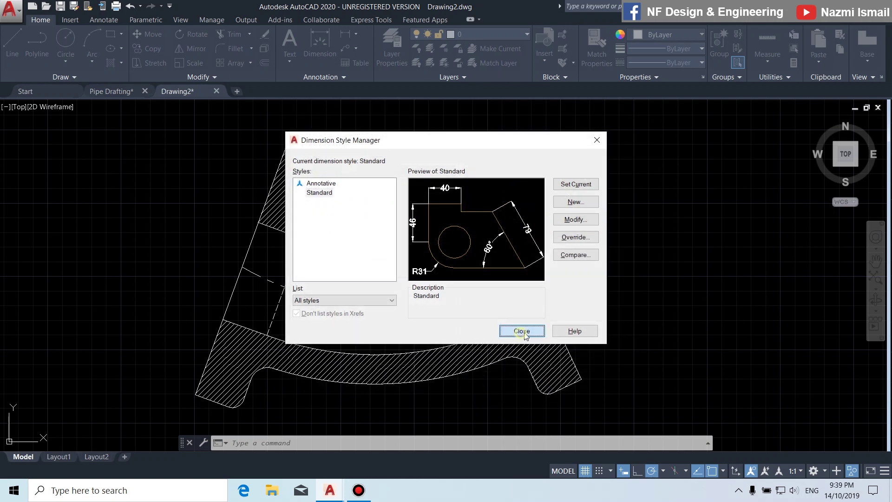
pyautogui.click(521, 332)
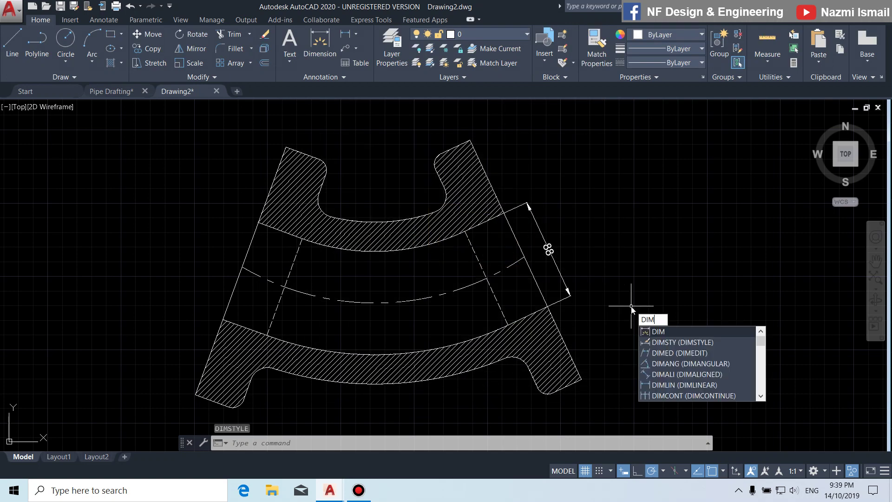
# Add a 225 aligned dimension on the right outer edge and a 140 depth from inner arc to bottom edge.
pyautogui.press('Return')
pyautogui.click(470, 139)
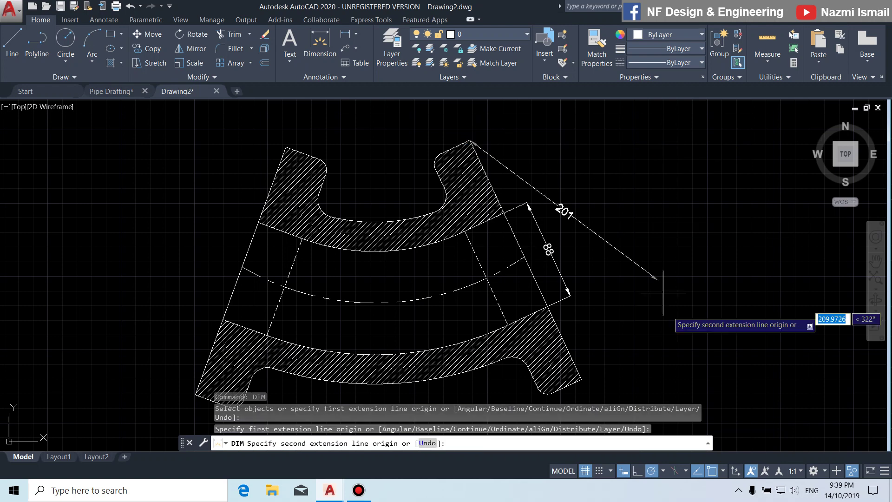
pyautogui.click(581, 379)
pyautogui.click(618, 344)
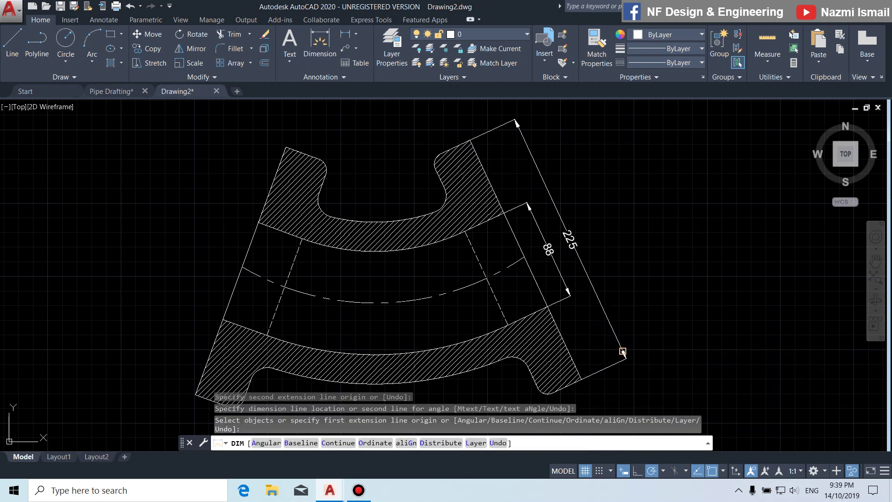
pyautogui.click(387, 221)
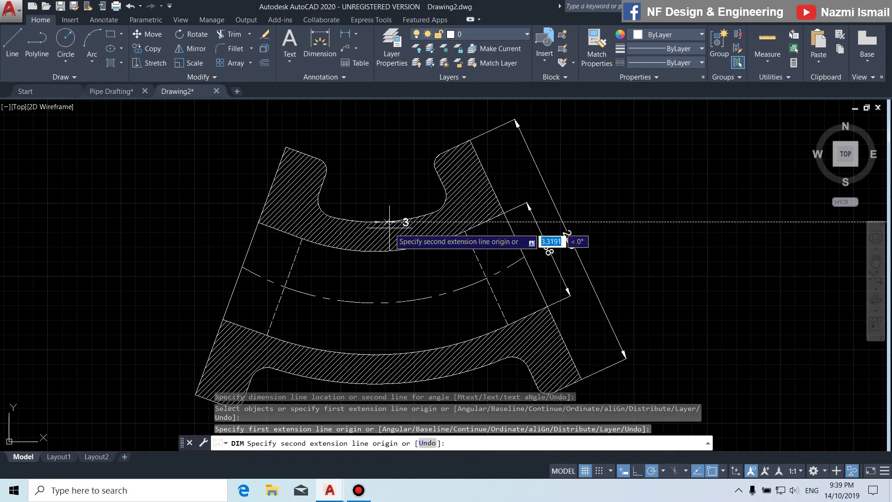
pyautogui.scroll(-2, 418, 337)
pyautogui.scroll(2, 421, 323)
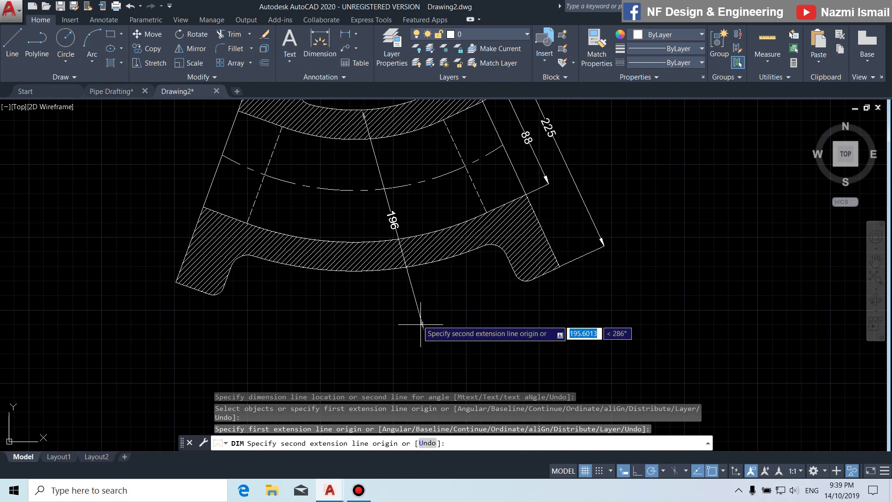
pyautogui.click(368, 271)
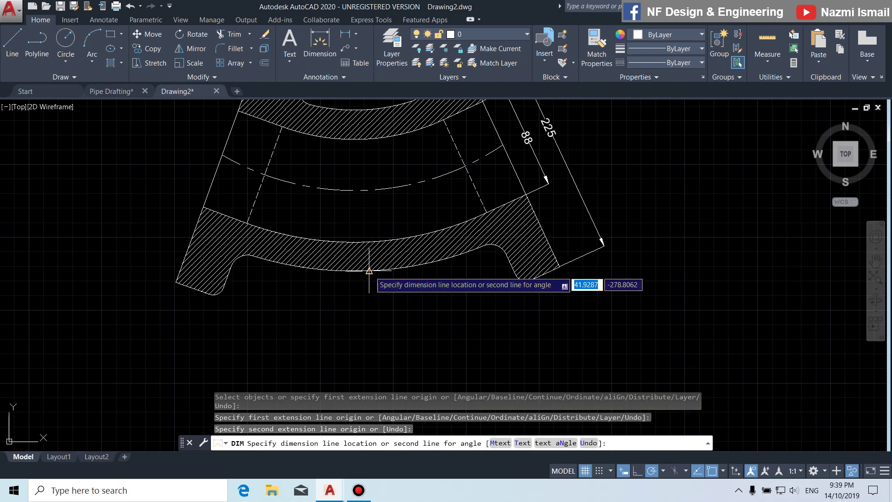
pyautogui.click(368, 274)
pyautogui.scroll(-4, 398, 362)
pyautogui.scroll(8, 464, 344)
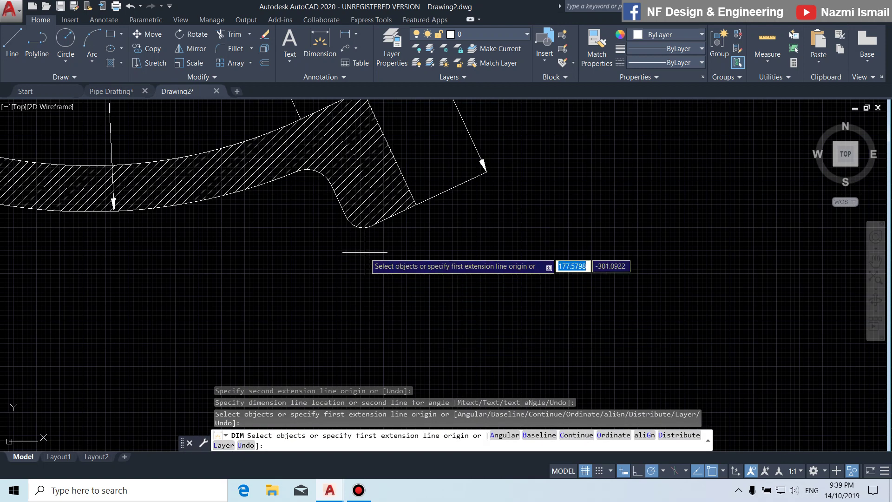
# Add radius dimensions R10 and R15 to the right and left flange fillets.
pyautogui.scroll(3, 367, 250)
pyautogui.click(374, 215)
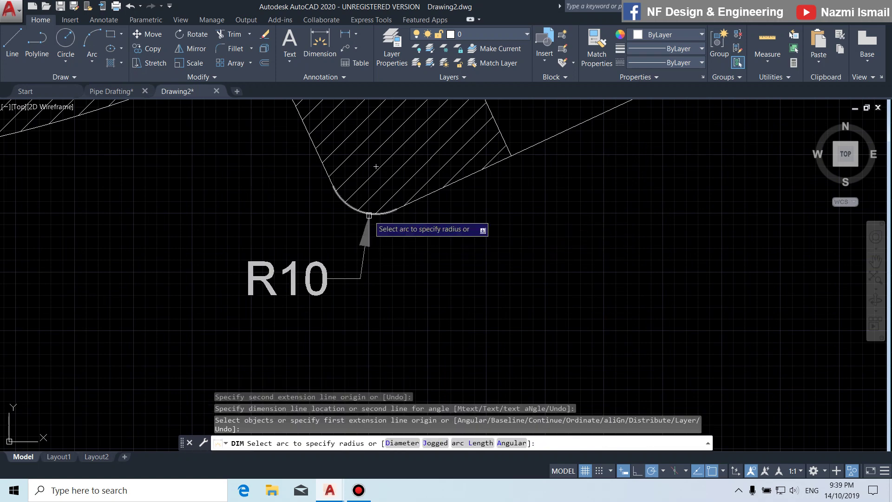
pyautogui.click(362, 239)
pyautogui.scroll(-6, 423, 265)
pyautogui.scroll(6, 224, 256)
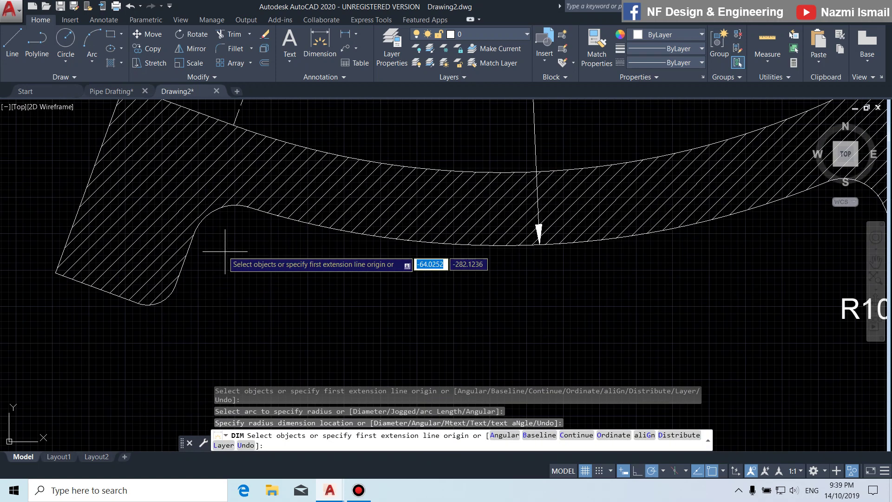
pyautogui.click(161, 203)
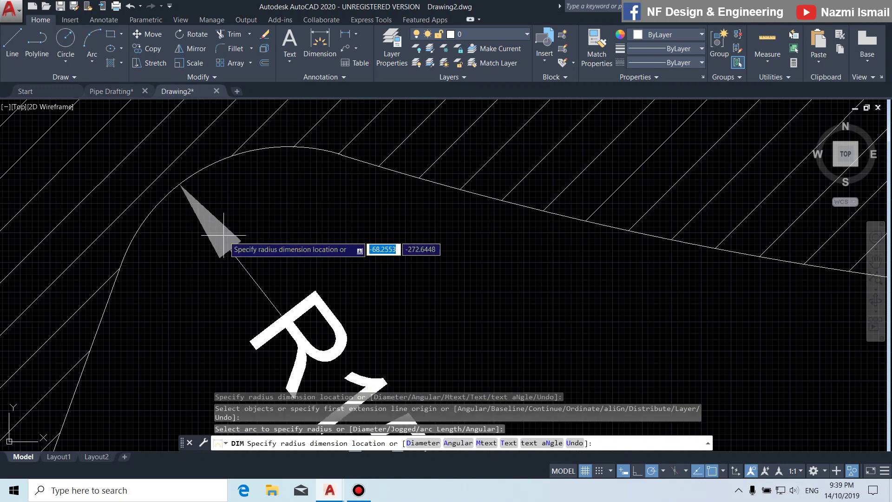
pyautogui.scroll(-2, 219, 255)
pyautogui.click(286, 302)
pyautogui.scroll(-2, 284, 304)
pyautogui.scroll(-2, 285, 303)
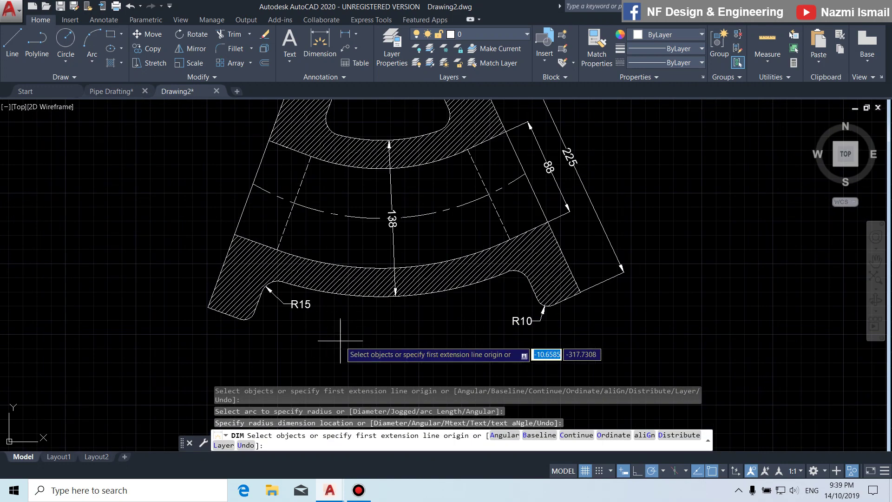
pyautogui.scroll(3, 594, 344)
pyautogui.scroll(3, 539, 235)
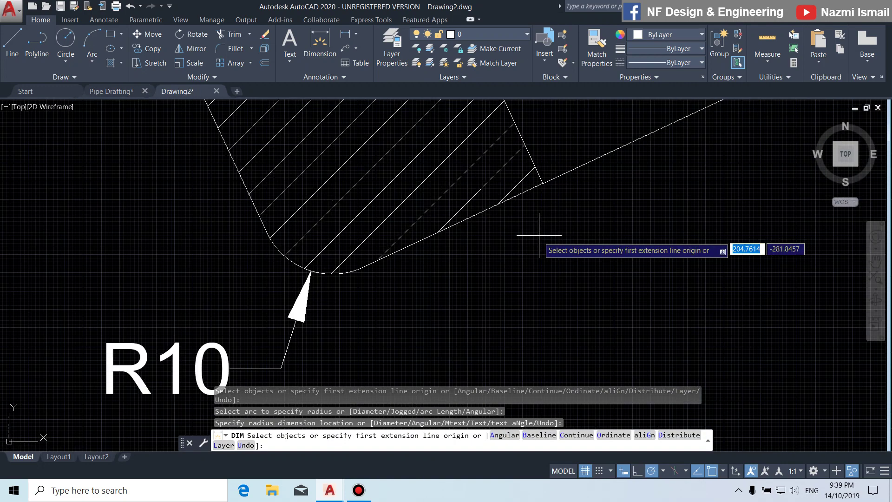
# Dimension the angled flange end edges with widths 27 on the right and 30 on the left.
pyautogui.click(482, 212)
pyautogui.click(518, 316)
pyautogui.scroll(-4, 518, 316)
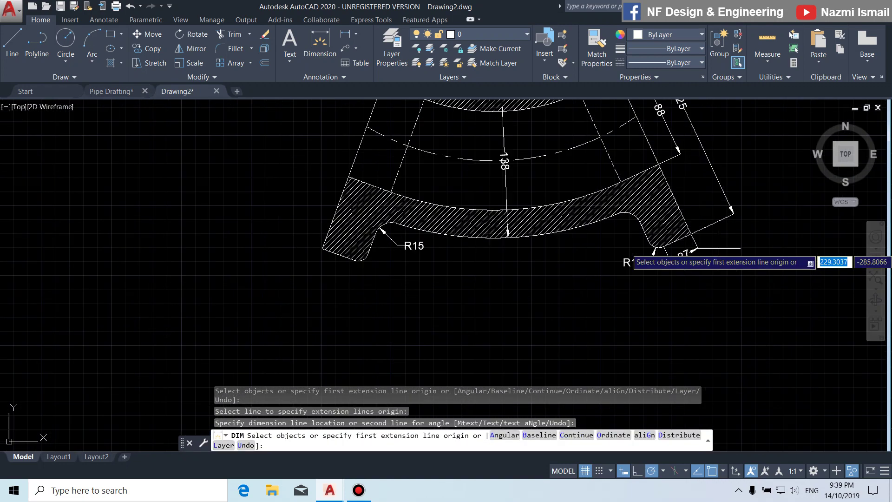
pyautogui.scroll(4, 325, 257)
pyautogui.click(309, 217)
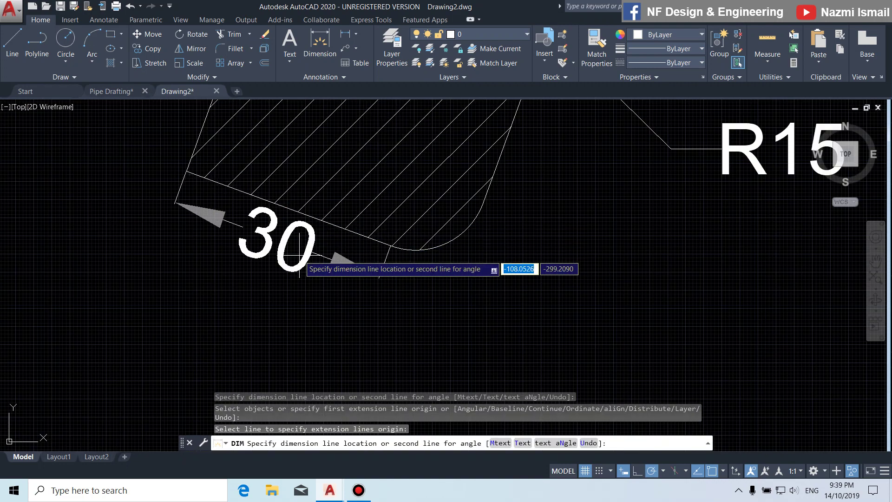
pyautogui.click(297, 307)
pyautogui.scroll(-4, 298, 307)
pyautogui.press('Return')
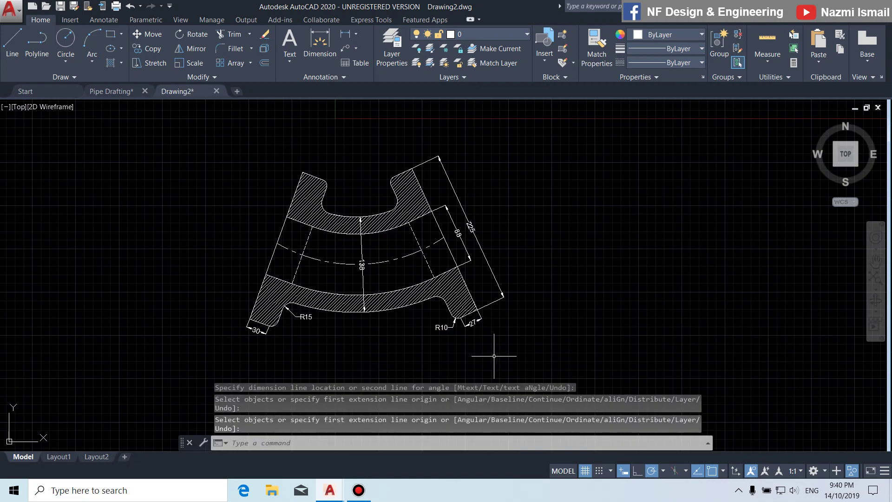
# Stretch the 27 flange width dimension's measuring point so it reads 37.
pyautogui.scroll(5, 508, 352)
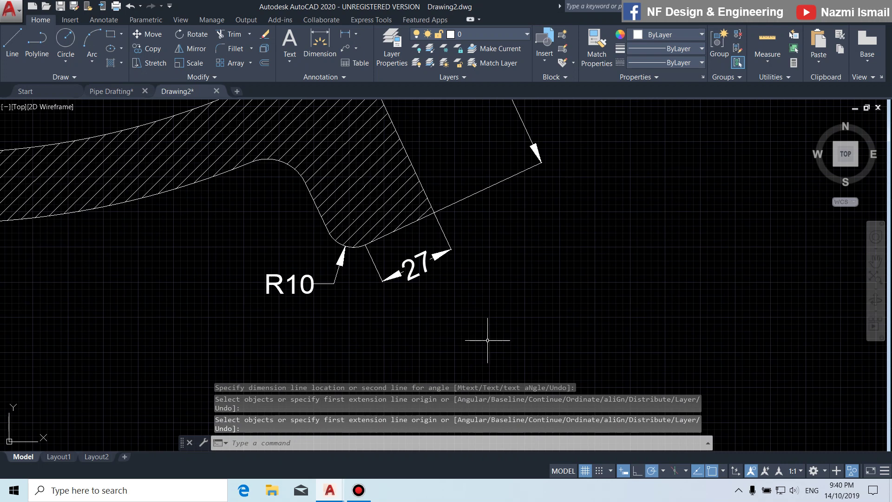
pyautogui.click(434, 258)
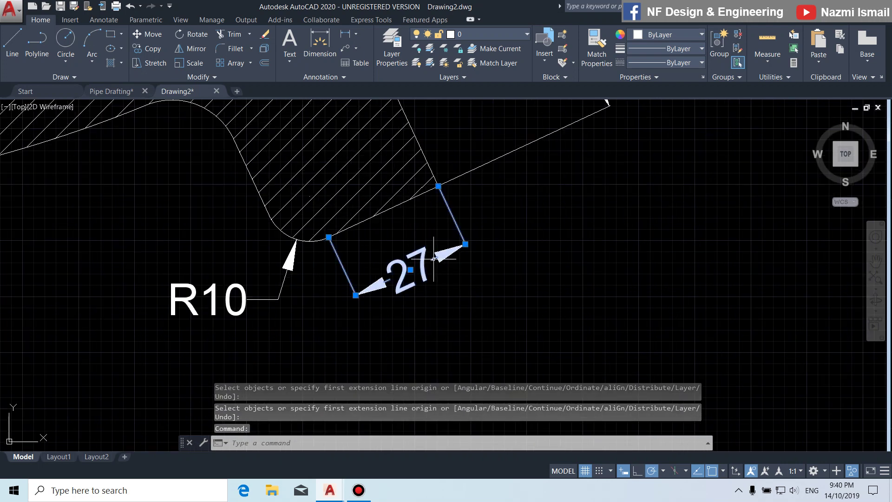
pyautogui.click(329, 237)
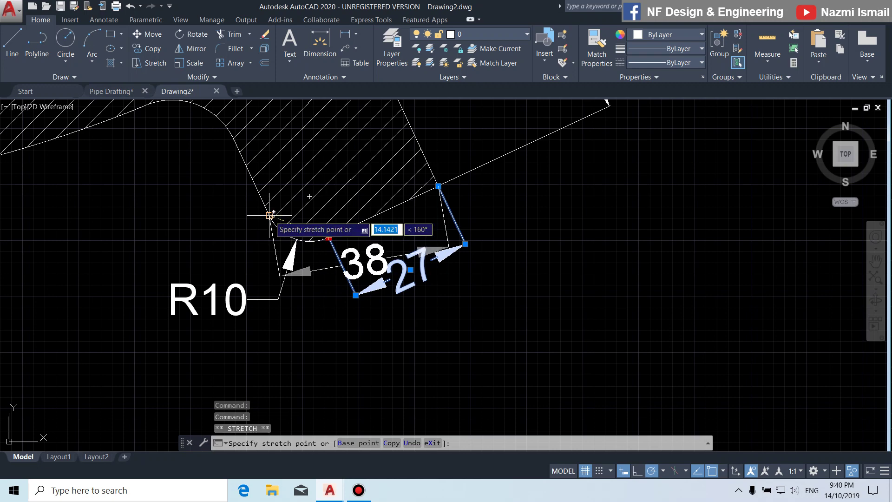
pyautogui.click(288, 254)
pyautogui.press('Escape')
# Stretch the 30 flange width dimension's measuring point so it reads 40.
pyautogui.scroll(-2, 446, 260)
pyautogui.scroll(-4, 432, 308)
pyautogui.scroll(6, 489, 294)
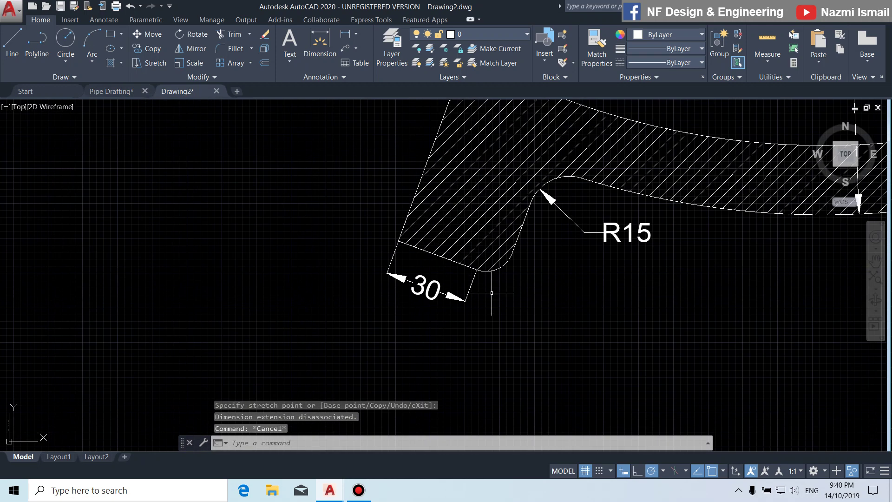
pyautogui.click(474, 282)
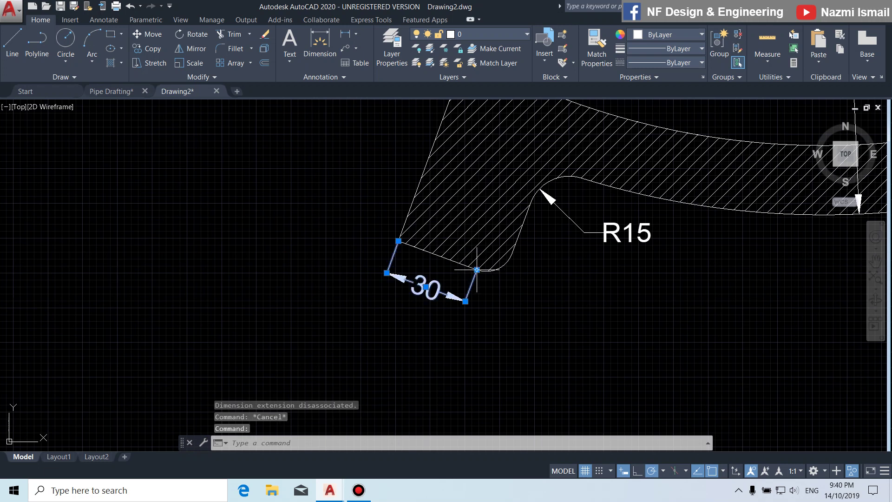
pyautogui.click(477, 270)
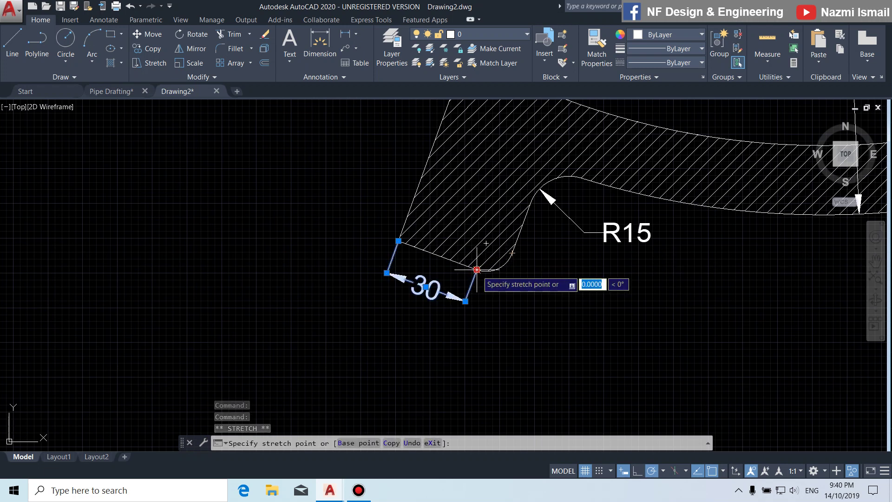
pyautogui.click(495, 277)
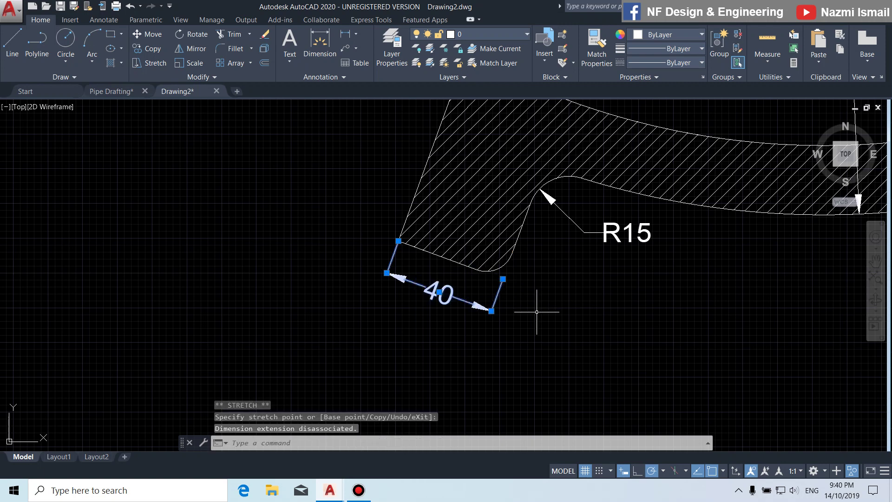
pyautogui.press('Escape')
pyautogui.scroll(-5, 270, 344)
pyautogui.scroll(3, 483, 191)
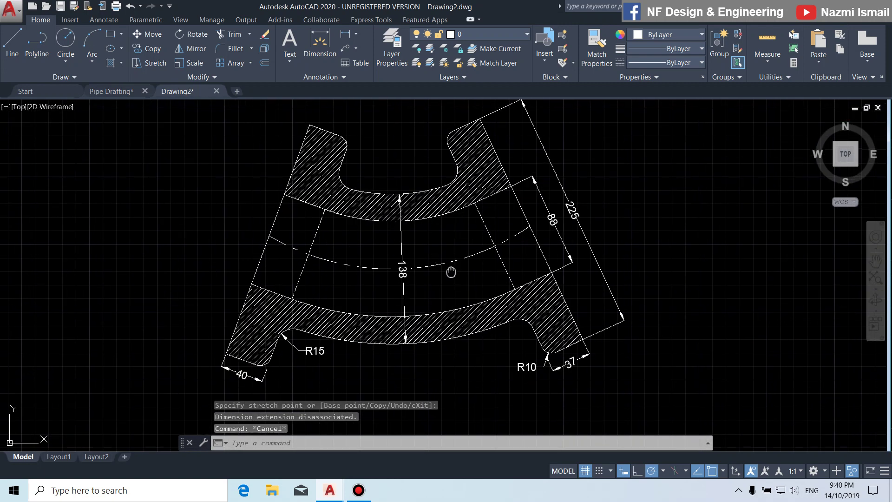
# End object isolation to show the hidden construction lines again.
pyautogui.rightClick(643, 200)
pyautogui.moveTo(771, 244)
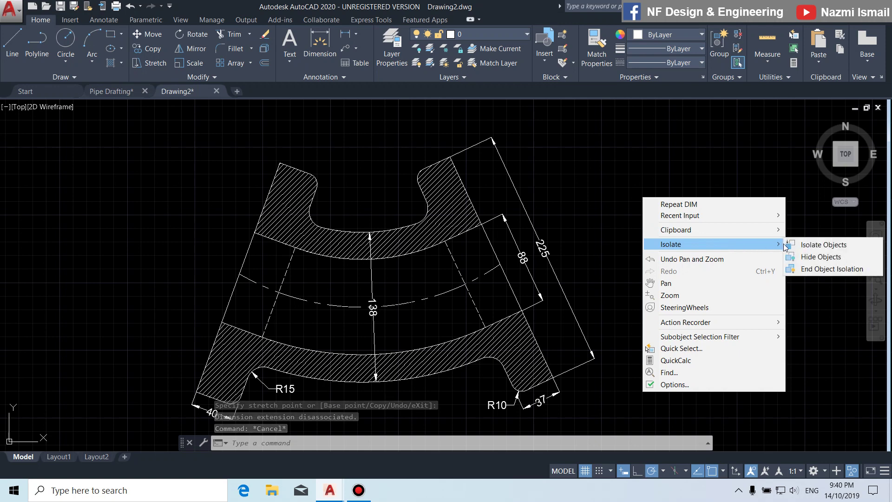
pyautogui.click(806, 268)
pyautogui.scroll(-2, 449, 281)
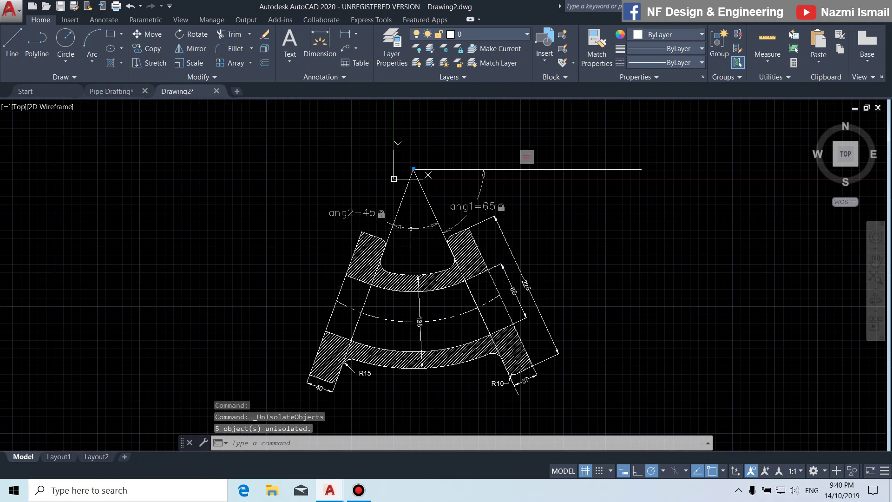
# Delete the ang1 and ang2 angle constraints and hide all remaining constraint markers.
pyautogui.press('Delete')
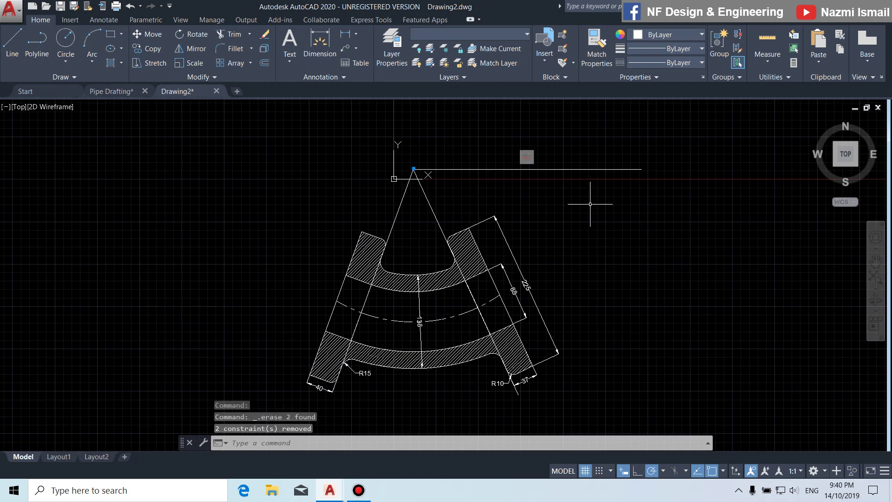
pyautogui.rightClick(532, 160)
pyautogui.click(564, 191)
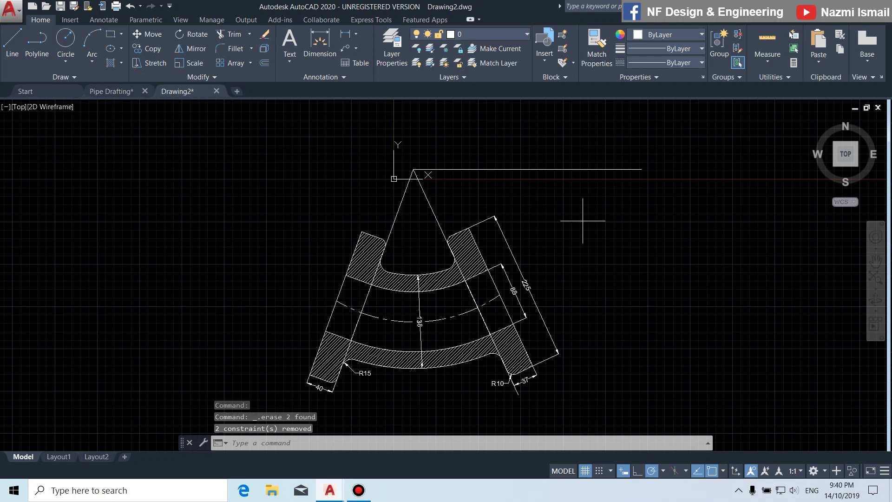
pyautogui.write('dim')
pyautogui.press('Return')
# Add a 65° angle between the horizontal and right slanted lines, and 45° between the slanted lines.
pyautogui.click(471, 170)
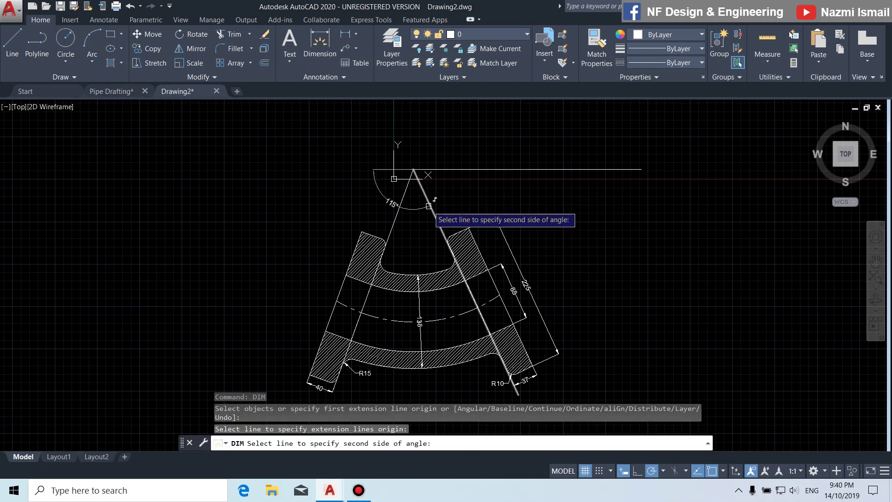
pyautogui.click(430, 206)
pyautogui.click(459, 200)
pyautogui.scroll(4, 459, 200)
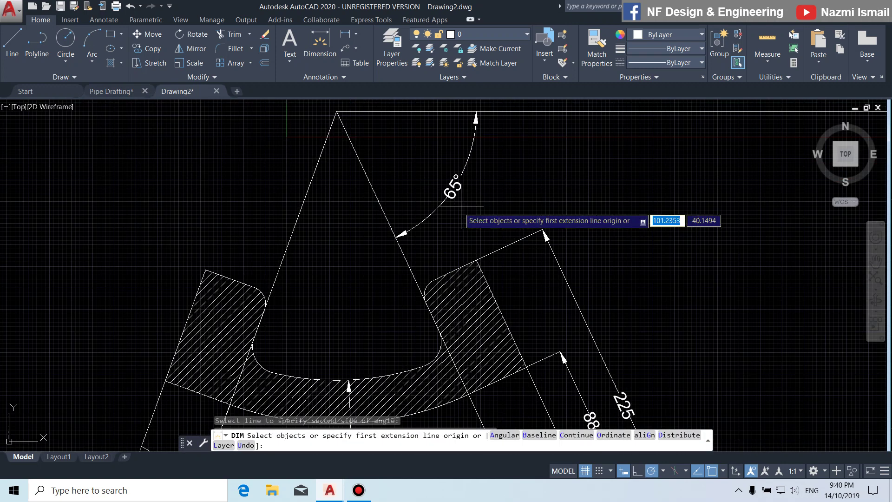
pyautogui.click(378, 205)
pyautogui.click(304, 207)
pyautogui.click(330, 249)
pyautogui.scroll(-5, 329, 249)
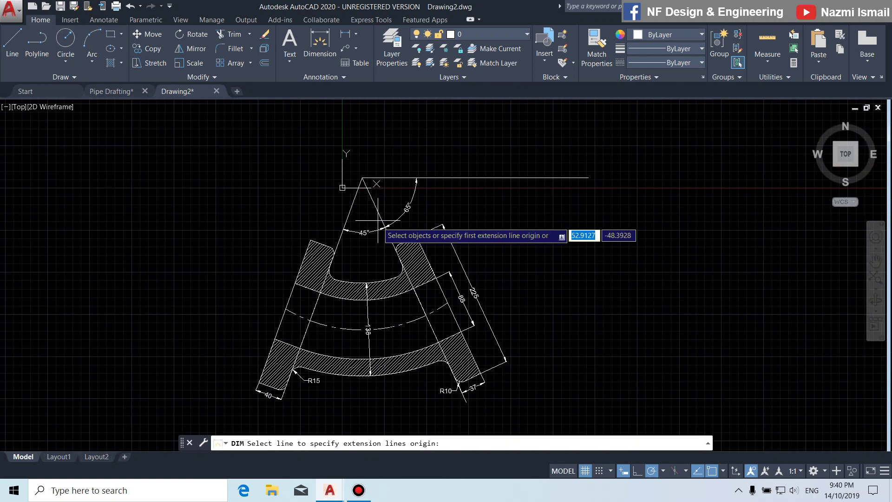
pyautogui.press('Escape')
pyautogui.scroll(4, 516, 246)
pyautogui.scroll(-3, 534, 255)
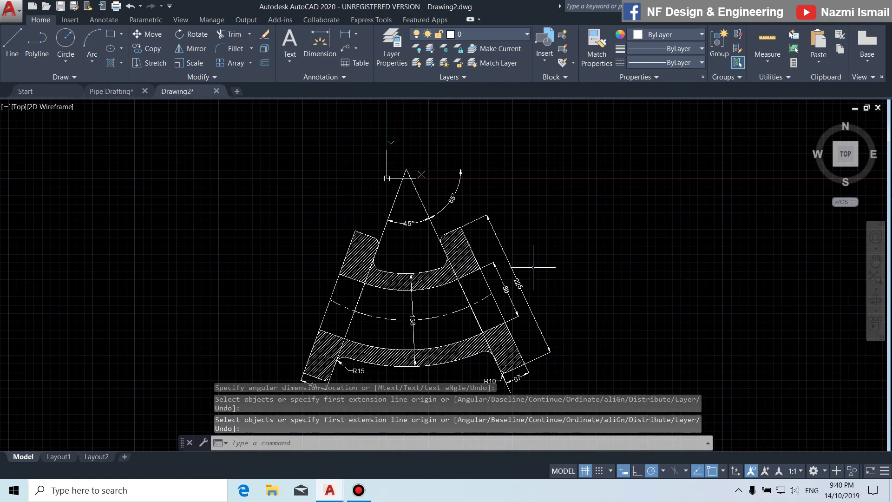